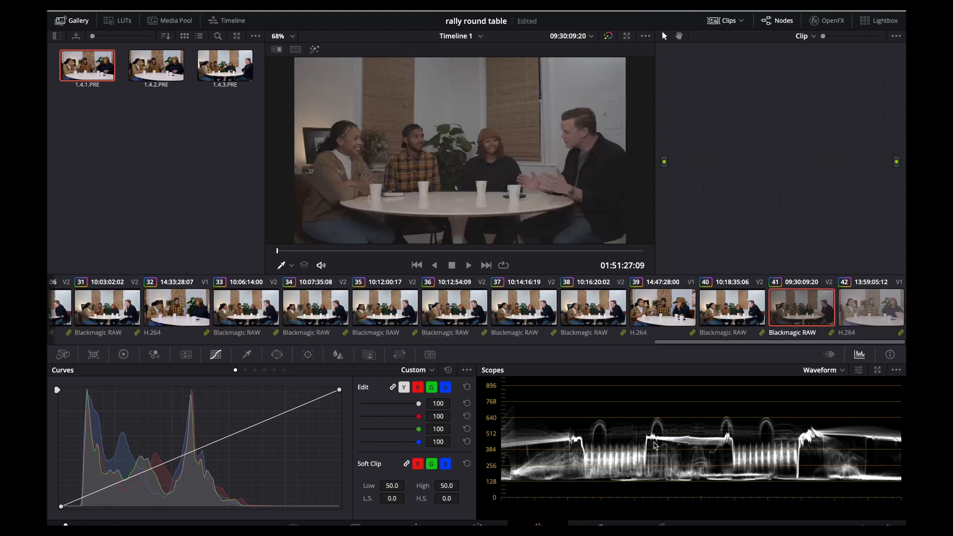
# - Compare the ungraded clips 41 and 42 in the viewer and on the waveform
pyautogui.click(877, 313)
pyautogui.click(830, 307)
pyautogui.click(860, 317)
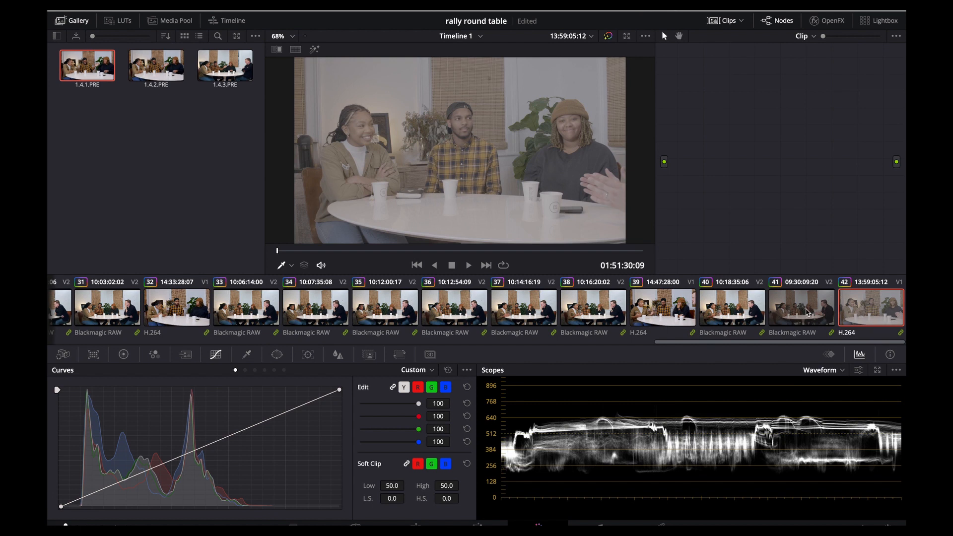
# - Build a chain of three serial nodes on clip 41 and space them out, with node 01 above nodes 02 and 03
pyautogui.click(823, 310)
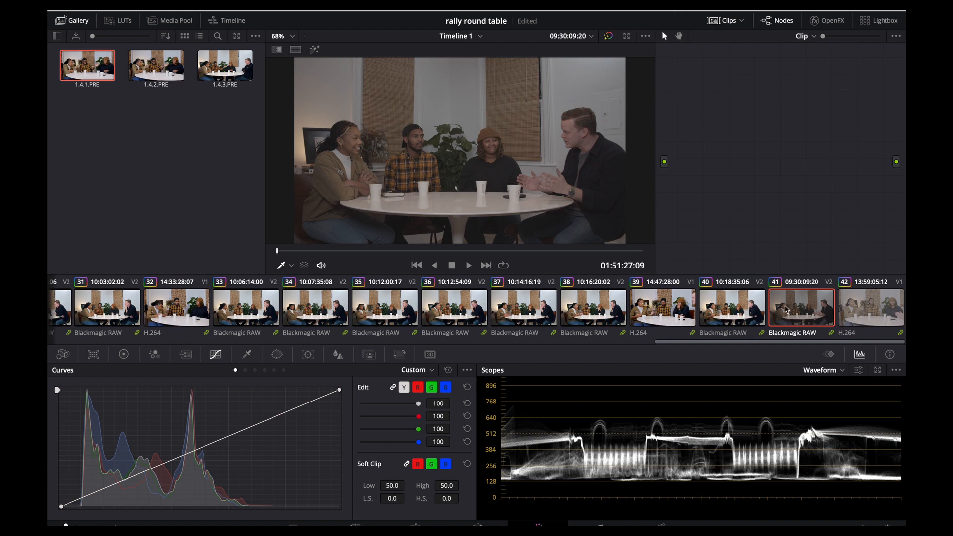
pyautogui.hotkey('alt', 's')
pyautogui.hotkey('alt', 's')
pyautogui.hotkey('alt', 's')
pyautogui.moveTo(739, 135); pyautogui.dragTo(719, 90)
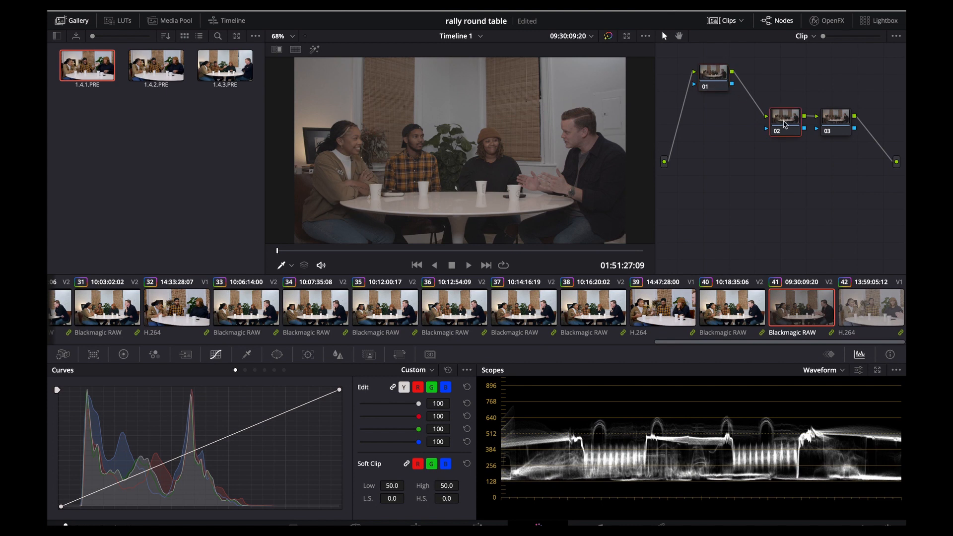
pyautogui.moveTo(782, 124); pyautogui.dragTo(772, 147)
pyautogui.moveTo(843, 124); pyautogui.dragTo(844, 144)
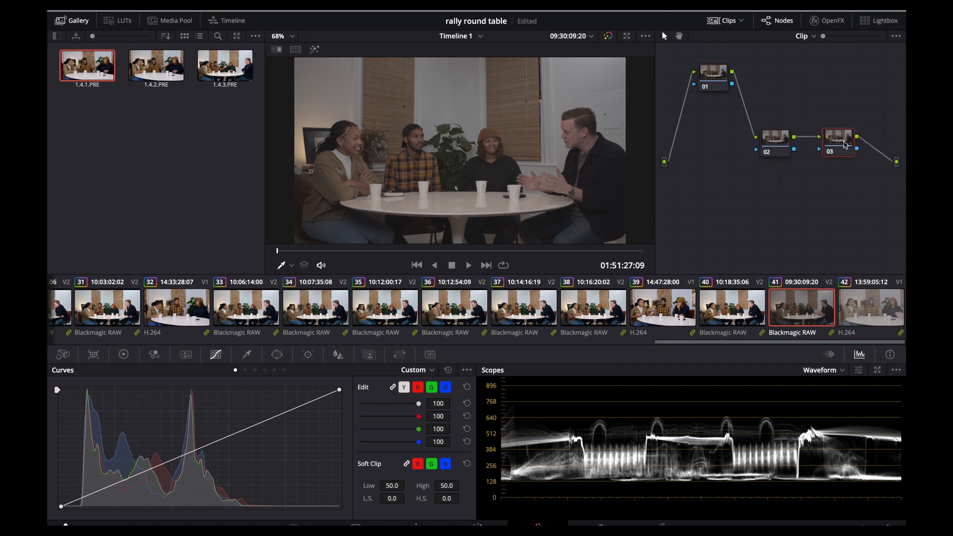
pyautogui.moveTo(714, 77); pyautogui.dragTo(709, 81)
pyautogui.moveTo(770, 133); pyautogui.dragTo(768, 134)
pyautogui.moveTo(834, 146); pyautogui.dragTo(834, 145)
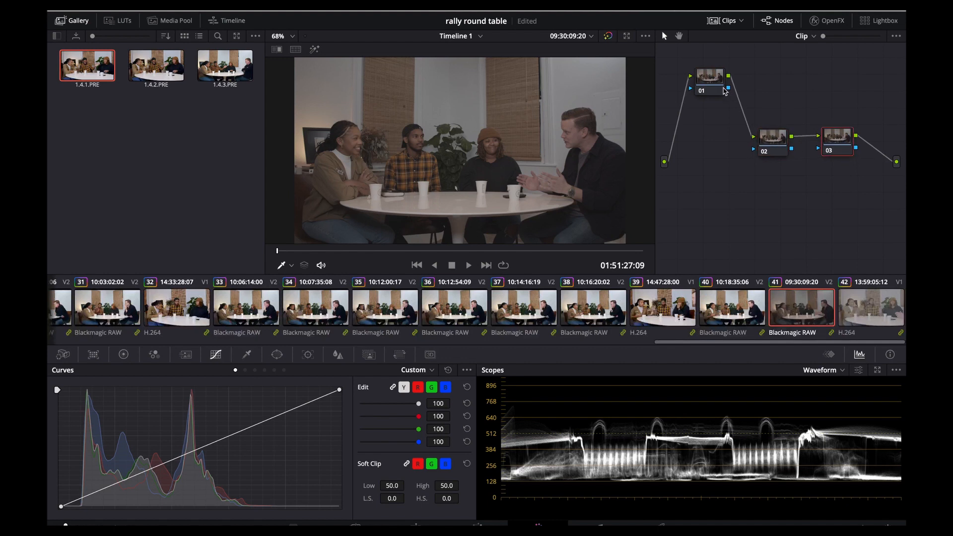
# - Apply the BMPCC4K_6K_Natural_Rec709_V3 LUT from the BMPCC4k Buttery folder to node 01 of clip 41
pyautogui.click(706, 83)
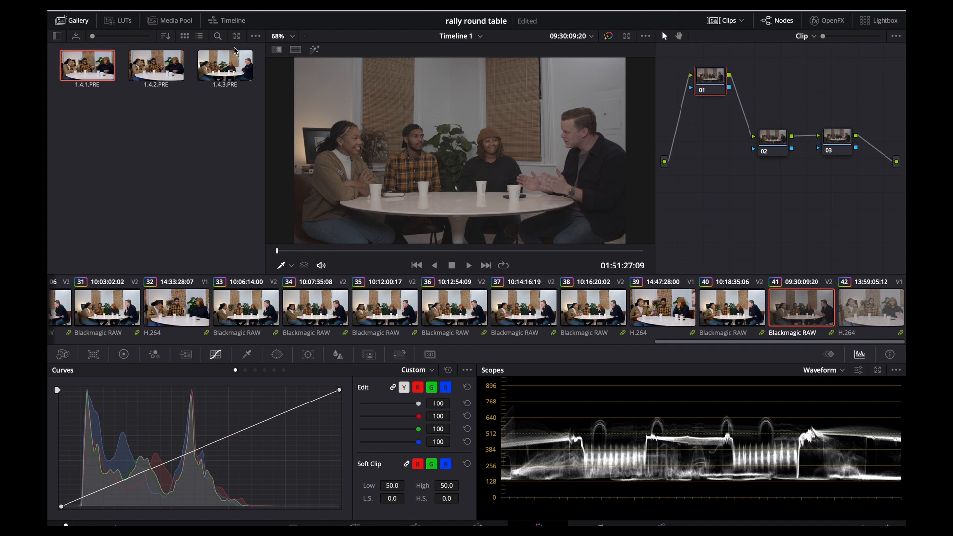
pyautogui.click(107, 21)
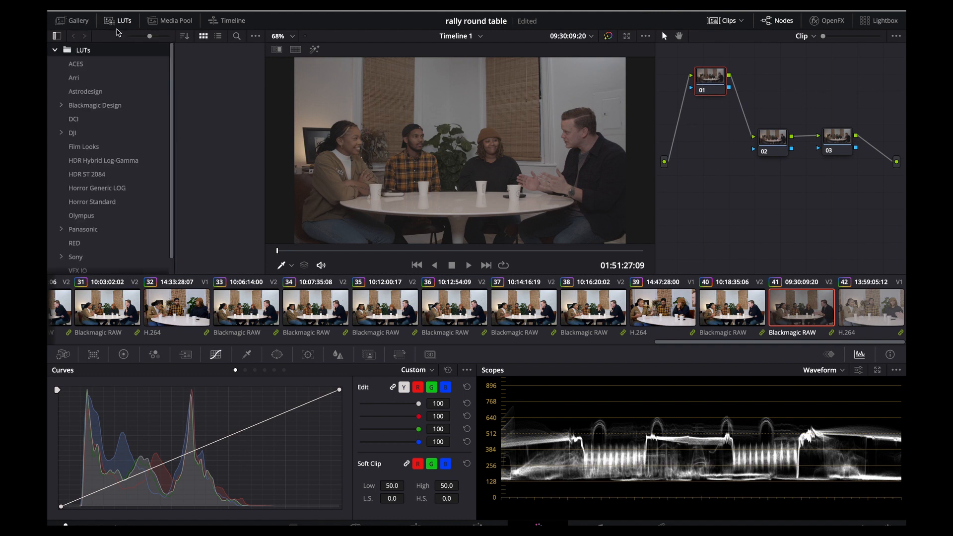
pyautogui.click(110, 106)
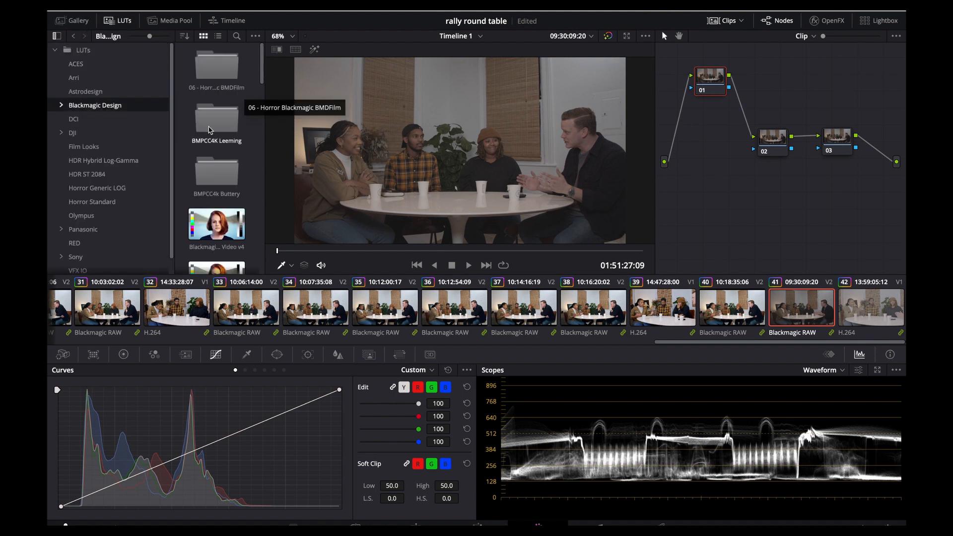
pyautogui.doubleClick(217, 171)
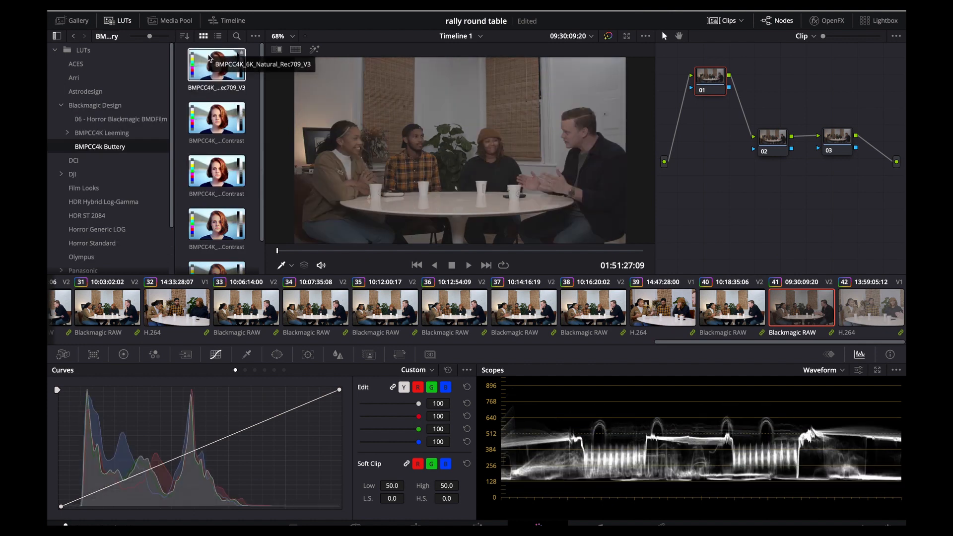
pyautogui.doubleClick(209, 74)
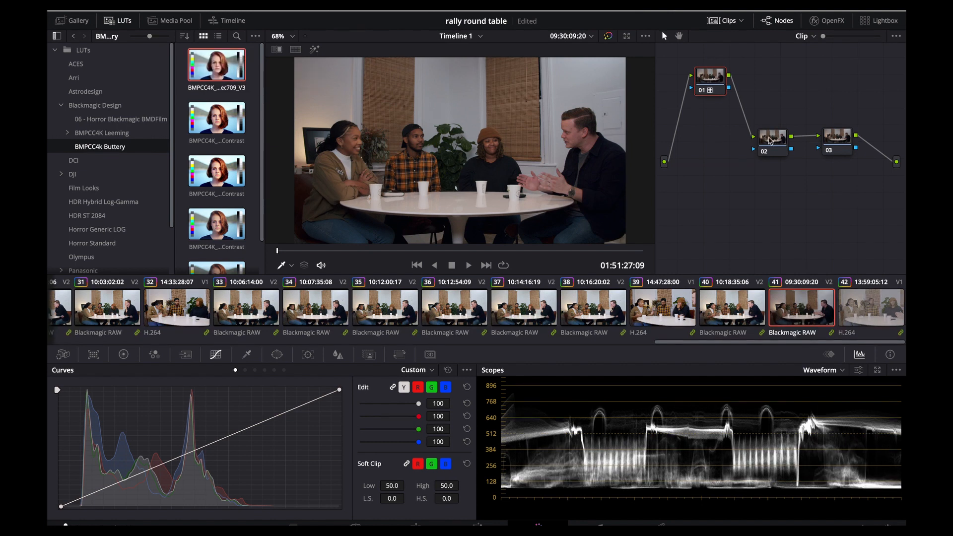
# - On node 02, add shadow, midtone and highlight points to the custom curve and raise each one slightly
pyautogui.moveTo(771, 141); pyautogui.dragTo(745, 141)
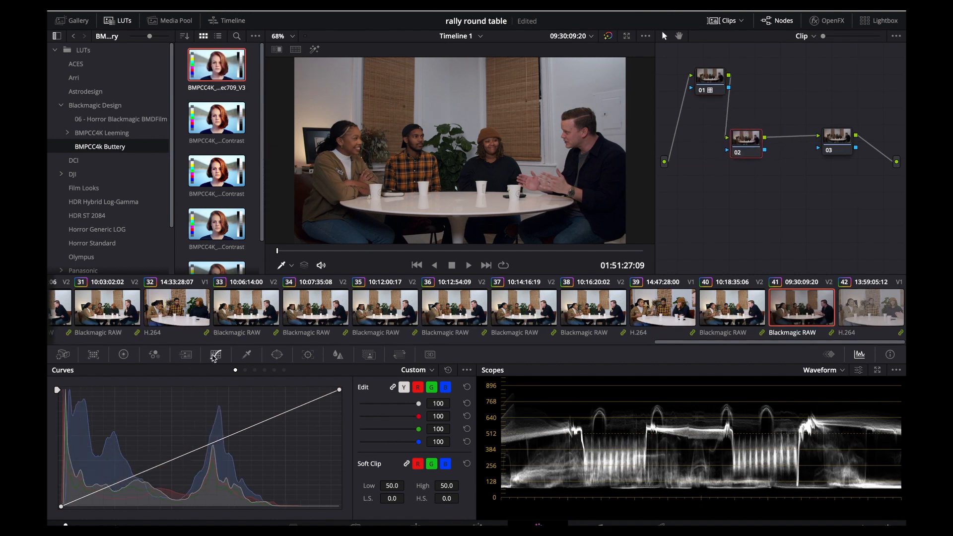
pyautogui.click(339, 389)
pyautogui.click(285, 410)
pyautogui.click(204, 447)
pyautogui.click(115, 483)
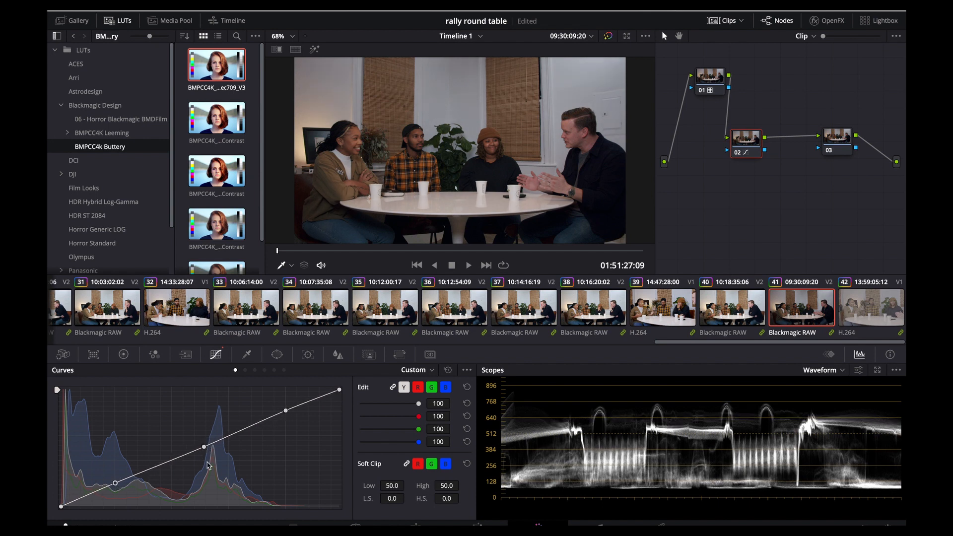
pyautogui.moveTo(285, 412); pyautogui.dragTo(283, 406)
pyautogui.moveTo(204, 447); pyautogui.dragTo(203, 442)
pyautogui.moveTo(115, 483); pyautogui.dragTo(112, 481)
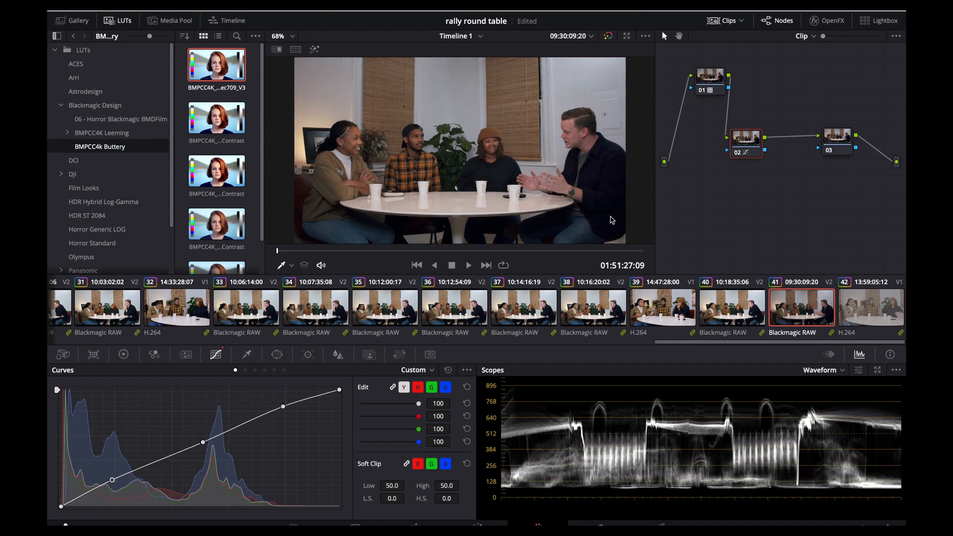
# - Send the video clean feed to the C24F390 display
pyautogui.click(481, 13)
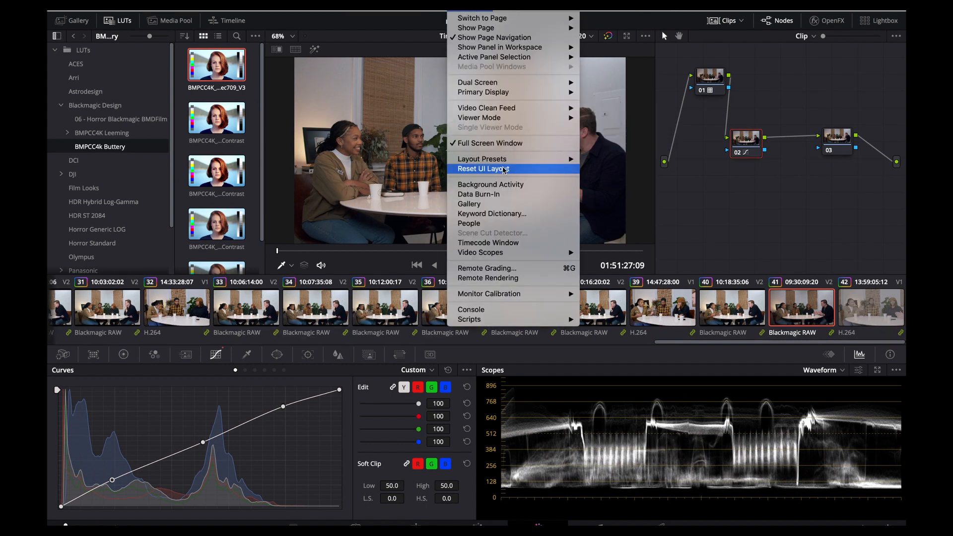
pyautogui.moveTo(514, 114)
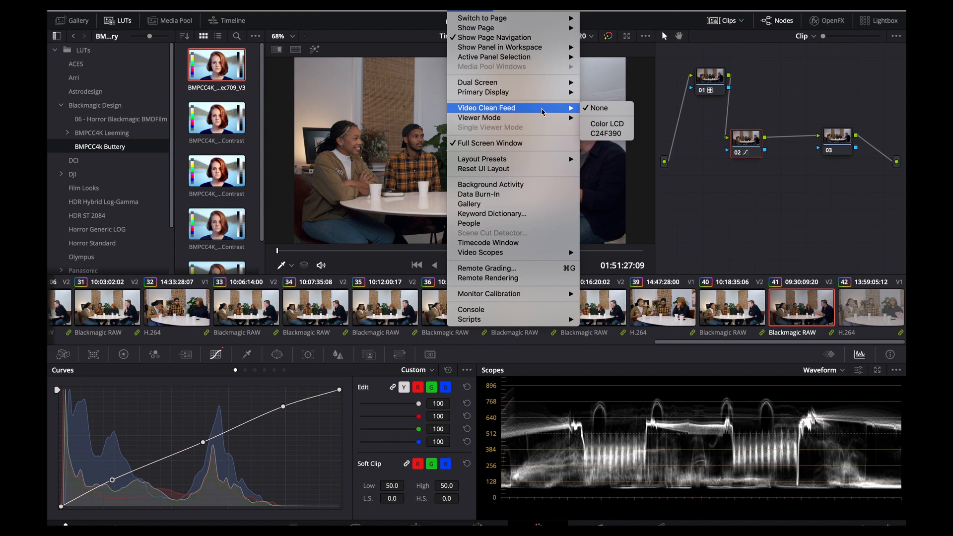
pyautogui.click(606, 130)
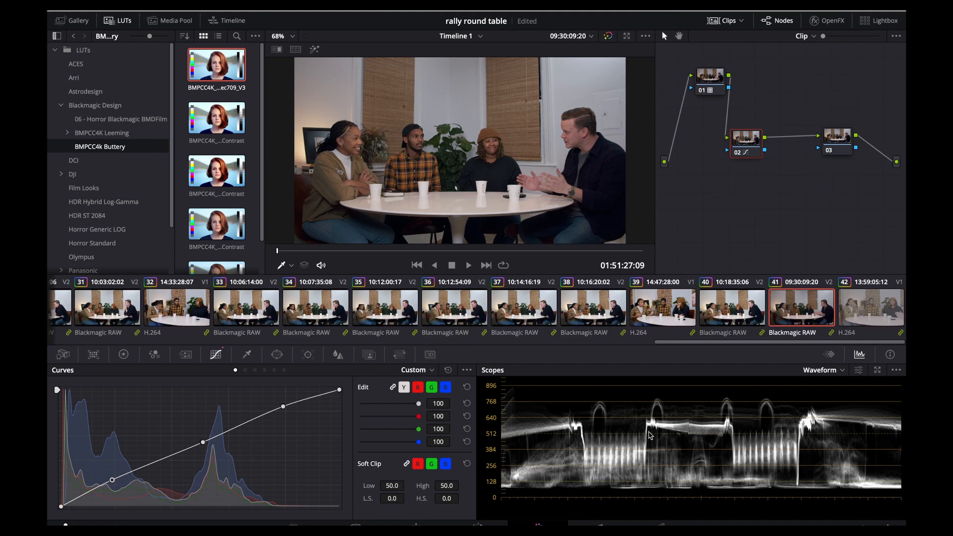
# - Refine node 02's custom curve by lifting the midtone and highlight points a little further
pyautogui.moveTo(207, 443); pyautogui.dragTo(202, 434)
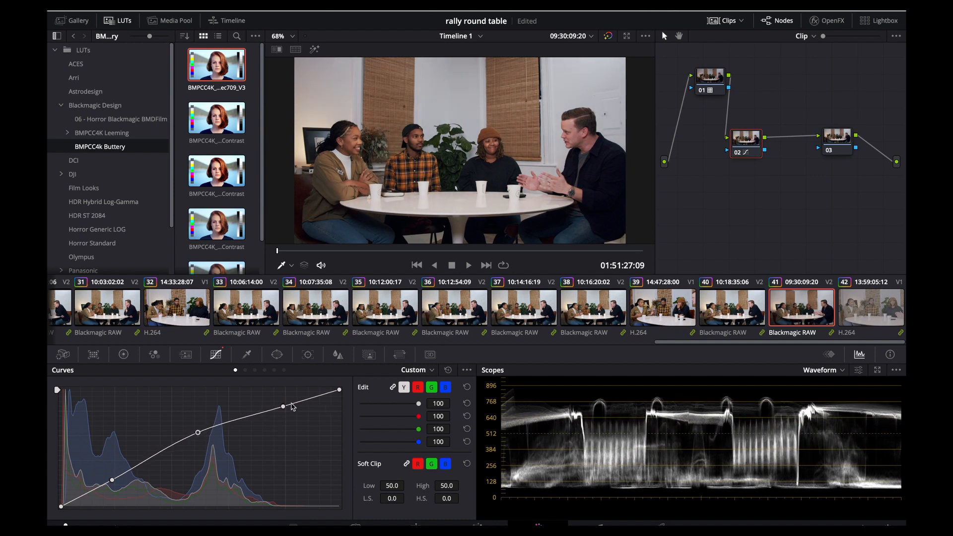
pyautogui.moveTo(284, 407); pyautogui.dragTo(285, 404)
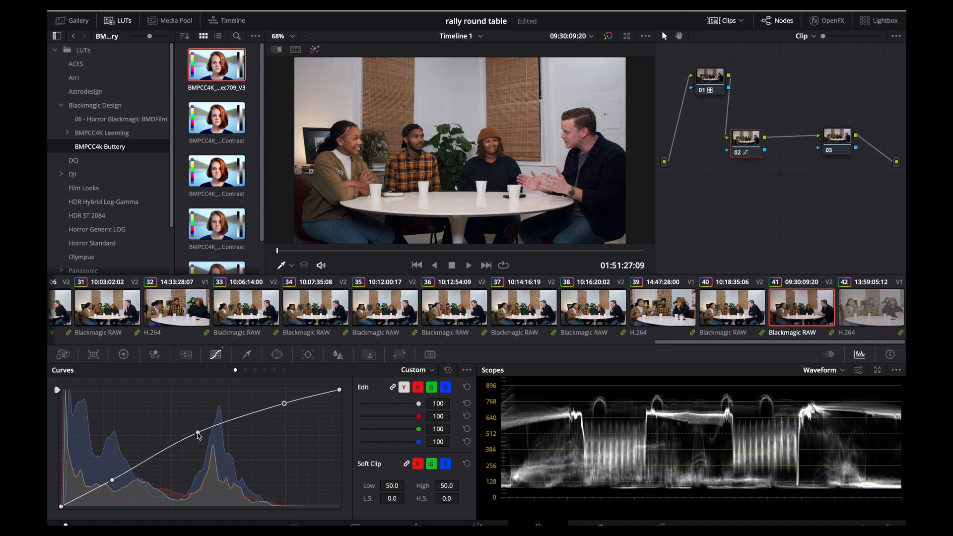
pyautogui.moveTo(199, 433); pyautogui.dragTo(198, 438)
pyautogui.moveTo(113, 481); pyautogui.dragTo(113, 480)
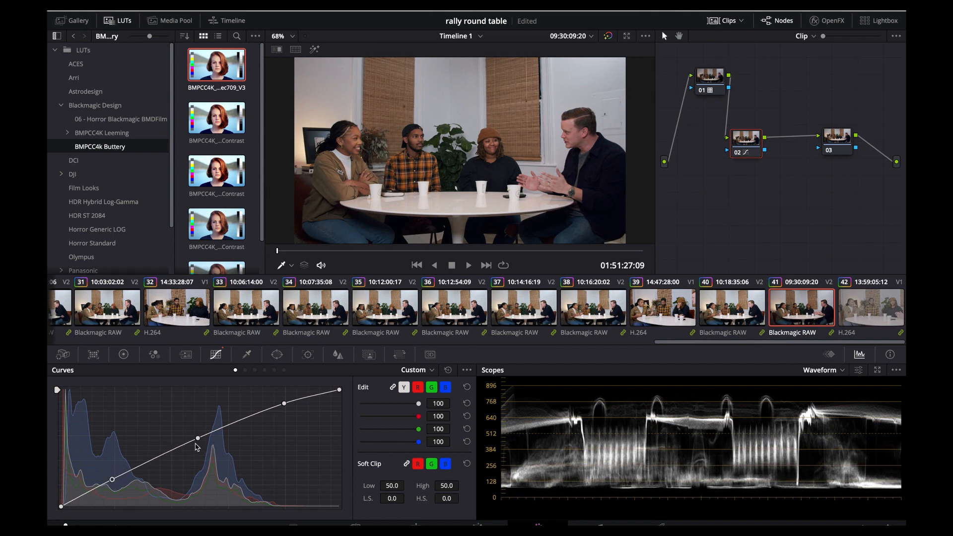
# - Set node 02's primary Gain to 1.20 and Gamma to 0.02, leaving Lift at 0.00
pyautogui.click(136, 355)
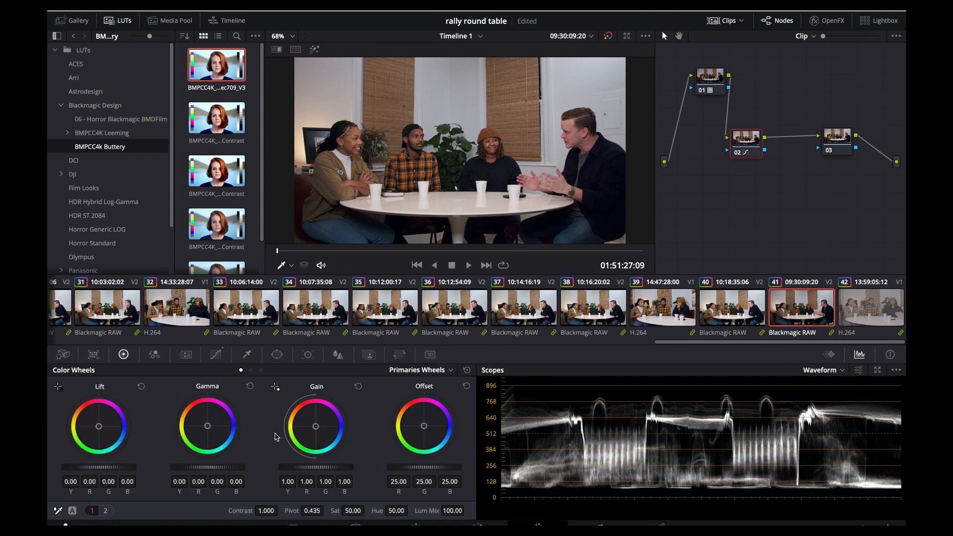
pyautogui.moveTo(324, 470); pyautogui.dragTo(351, 470)
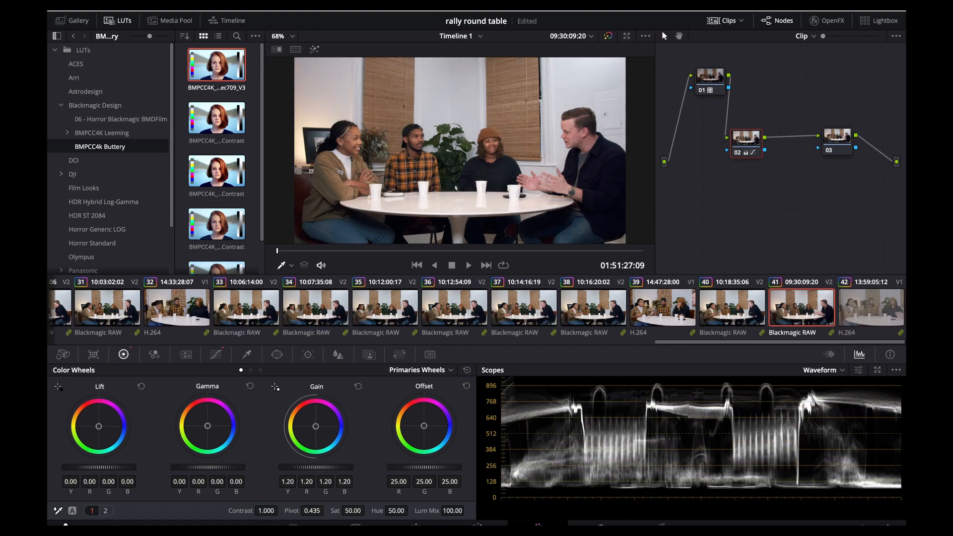
pyautogui.moveTo(213, 467); pyautogui.dragTo(204, 470)
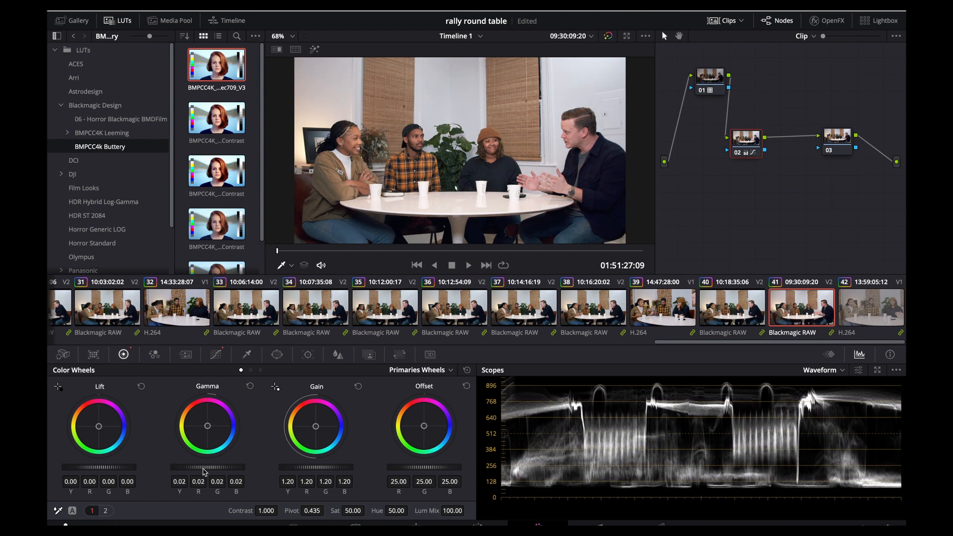
pyautogui.moveTo(105, 469); pyautogui.dragTo(105, 470)
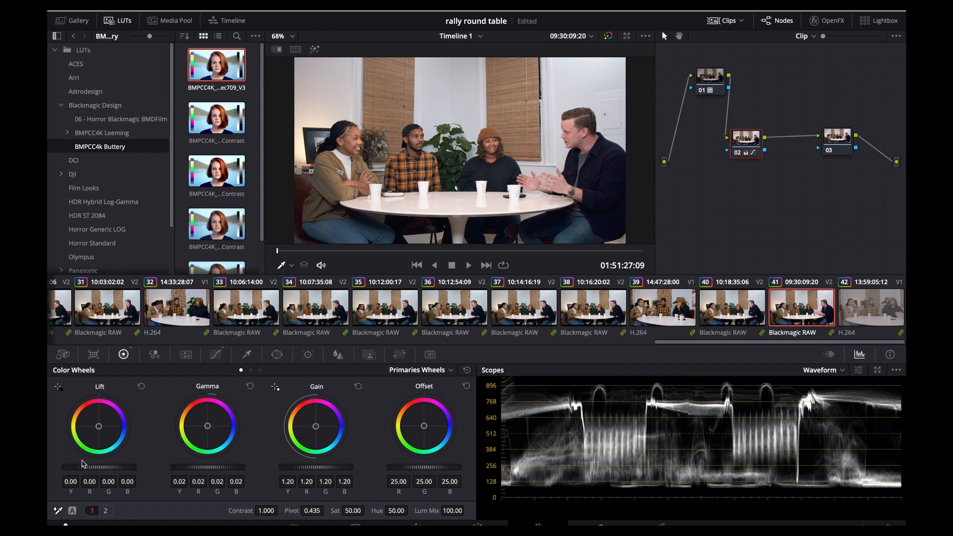
# - On node 03, set the Log wheels' Midtone to 0.05 and Shadow to -0.07, and raise saturation to 59.70
pyautogui.click(828, 149)
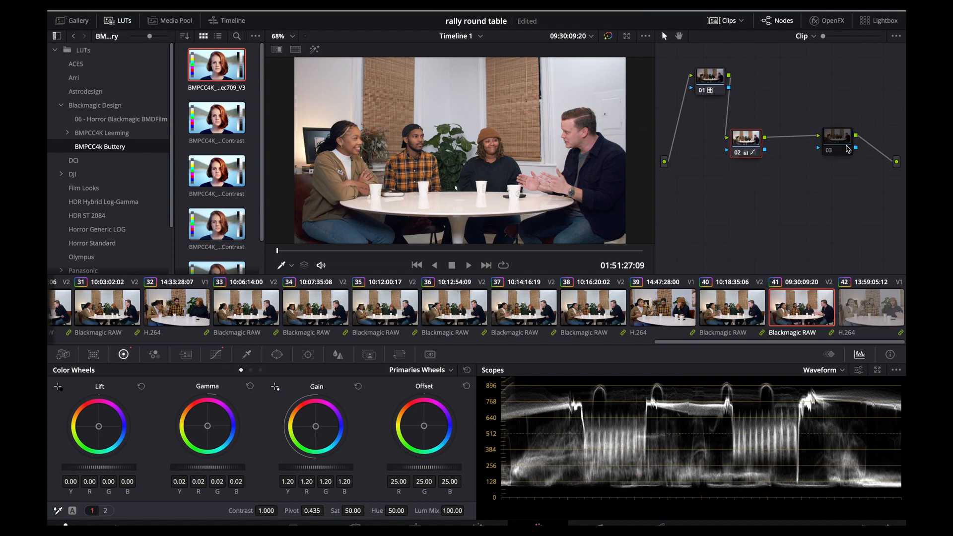
pyautogui.click(838, 143)
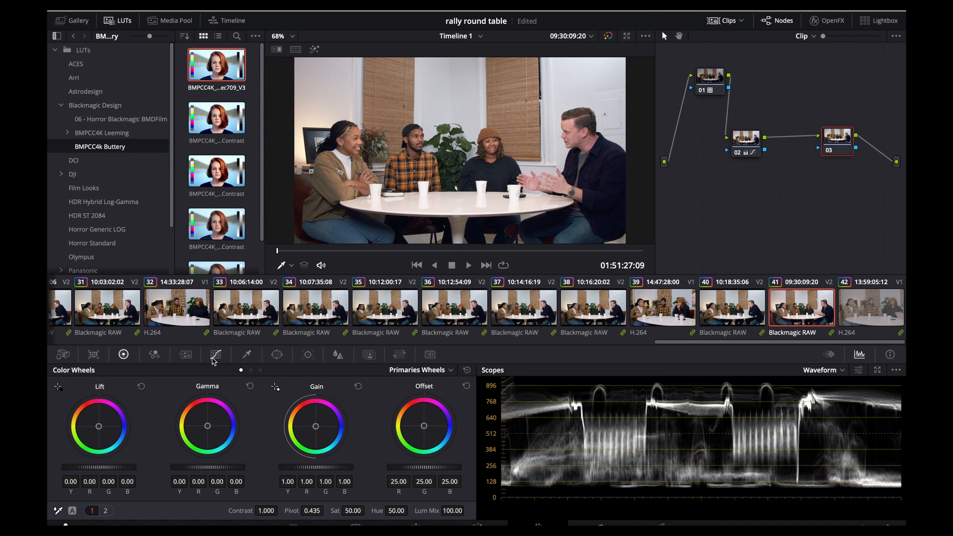
pyautogui.click(181, 357)
pyautogui.click(123, 355)
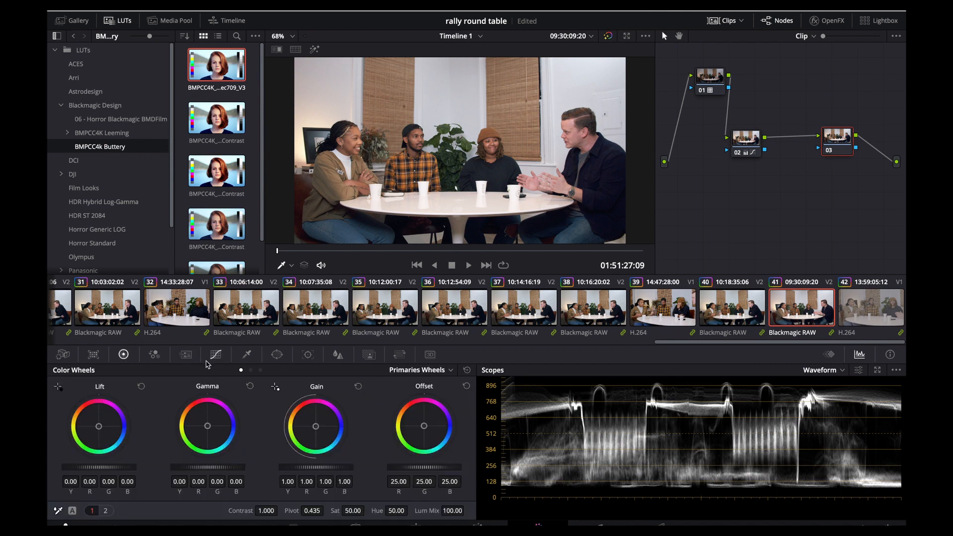
pyautogui.click(261, 370)
pyautogui.moveTo(213, 467); pyautogui.dragTo(223, 467)
pyautogui.moveTo(113, 467); pyautogui.dragTo(100, 467)
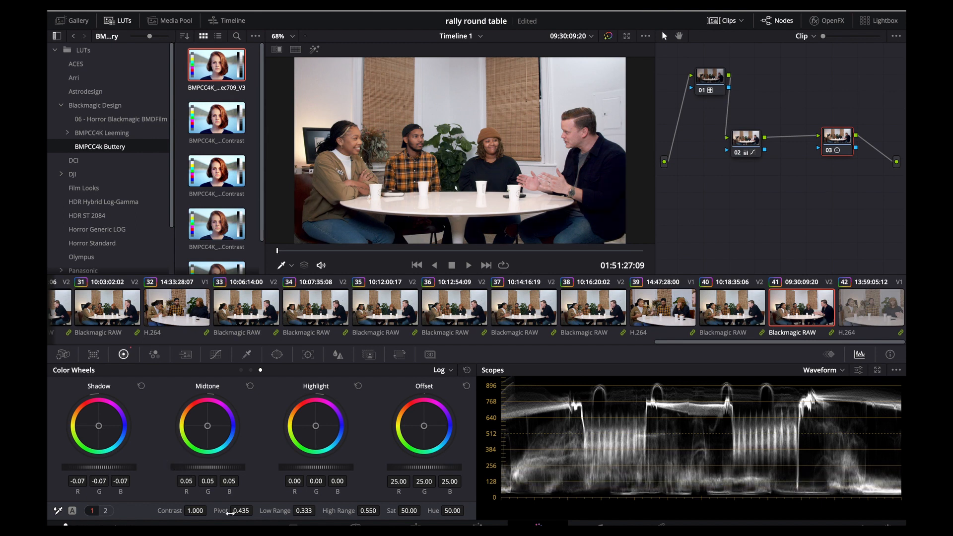
pyautogui.moveTo(410, 510); pyautogui.dragTo(417, 511)
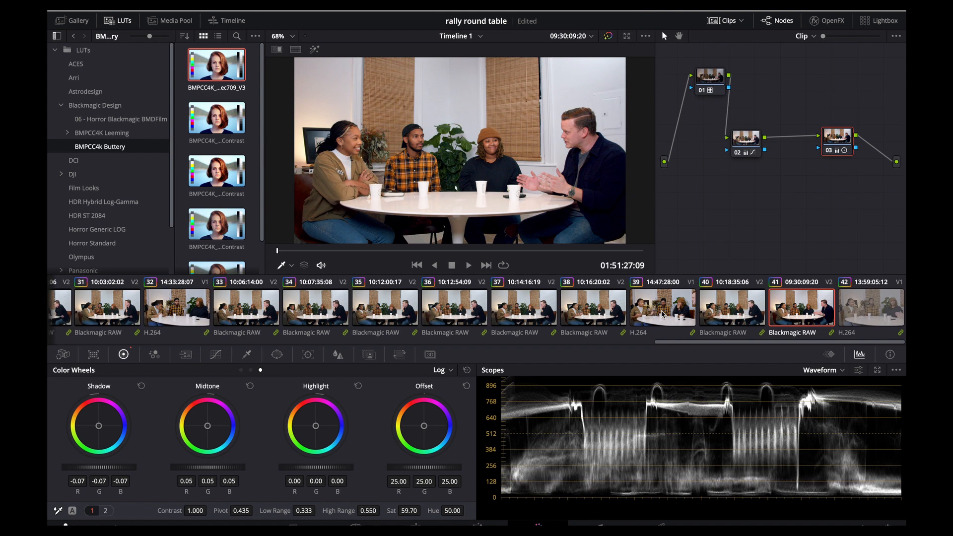
# - Create three serial nodes on clip 42 and place node 01 above nodes 02 and 03
pyautogui.press('Down')
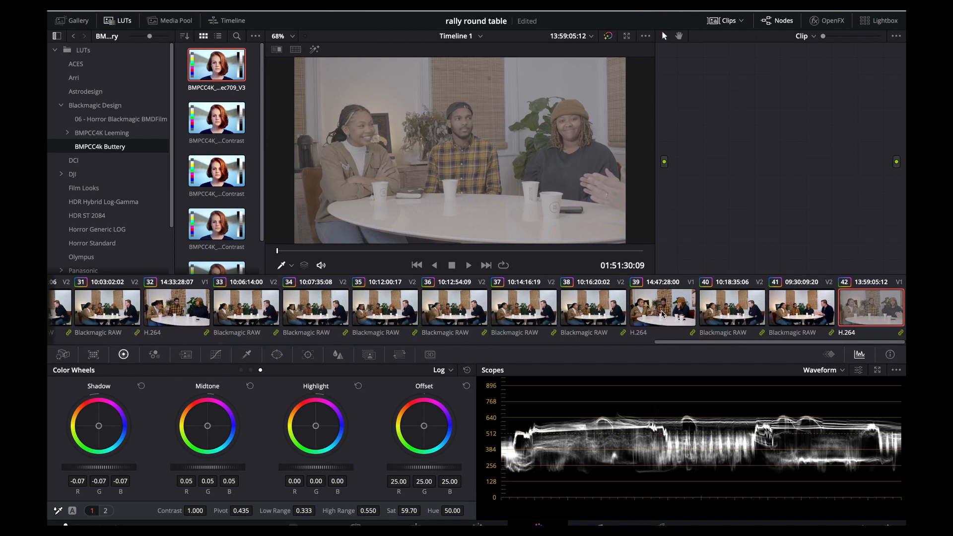
pyautogui.press('Up')
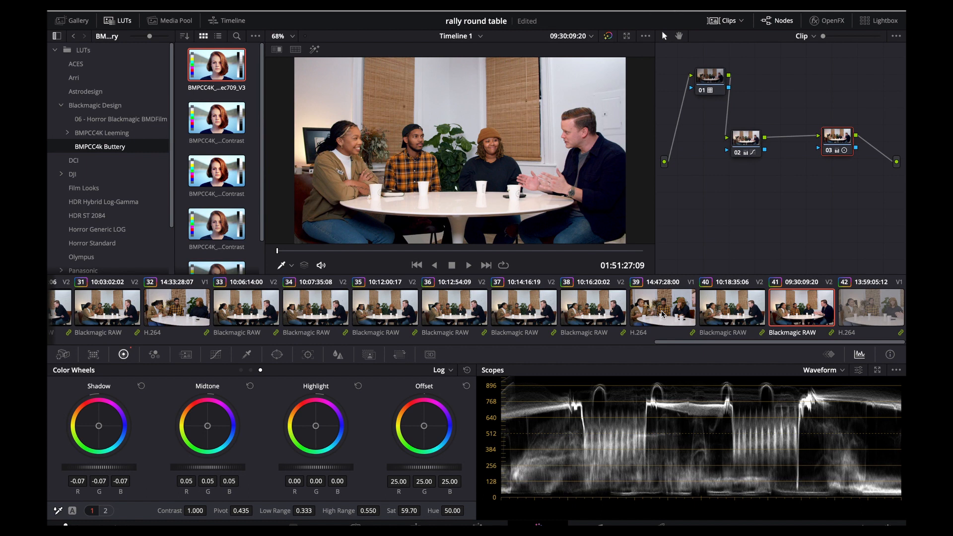
pyautogui.press('Down')
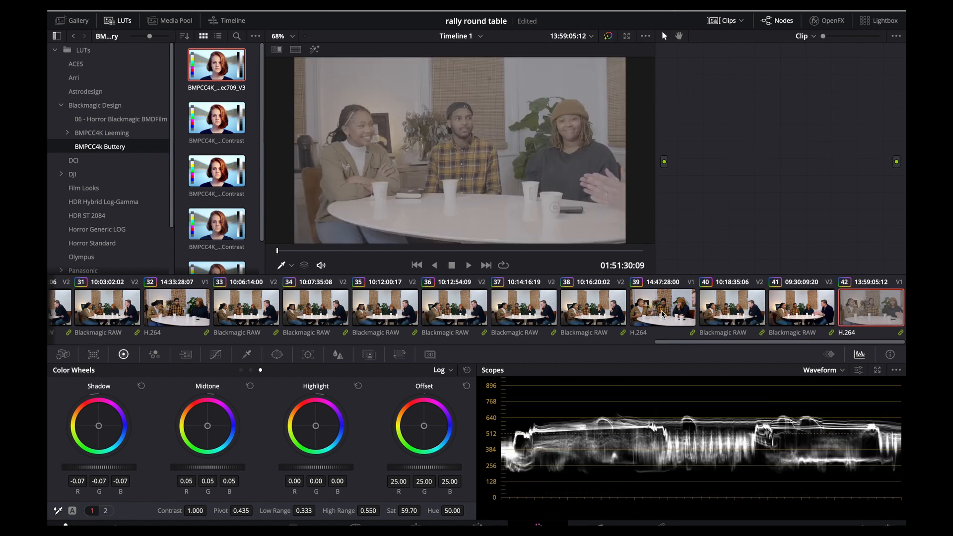
pyautogui.hotkey('alt', 's')
pyautogui.hotkey('alt', 's')
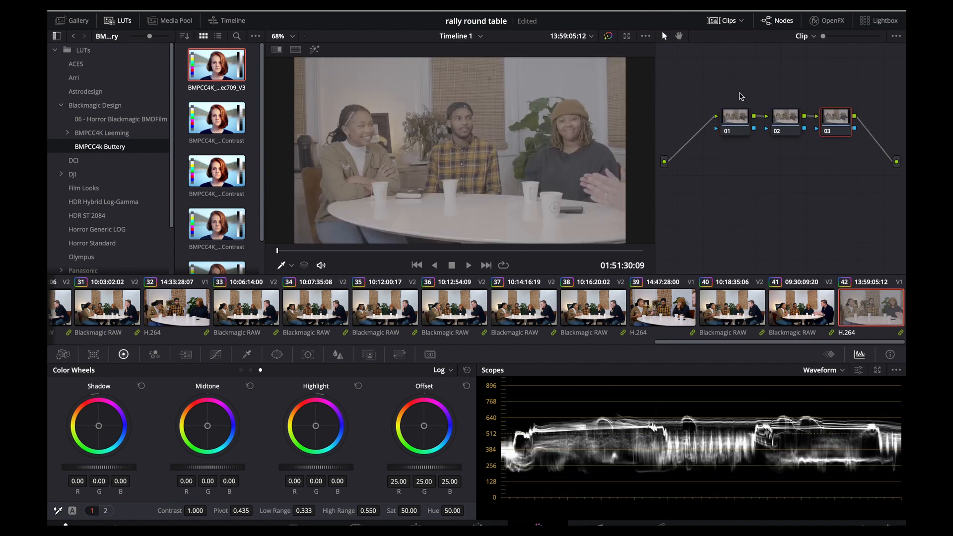
pyautogui.moveTo(738, 120); pyautogui.dragTo(717, 80)
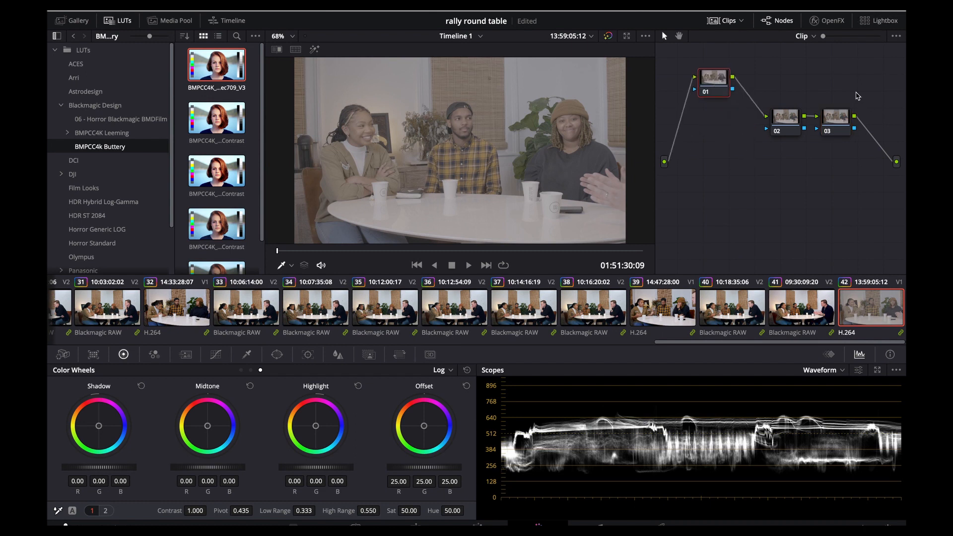
# - Apply the CineMatch 1.02 camera matching effect from the OpenFX library to node 01 of clip 42
pyautogui.click(826, 20)
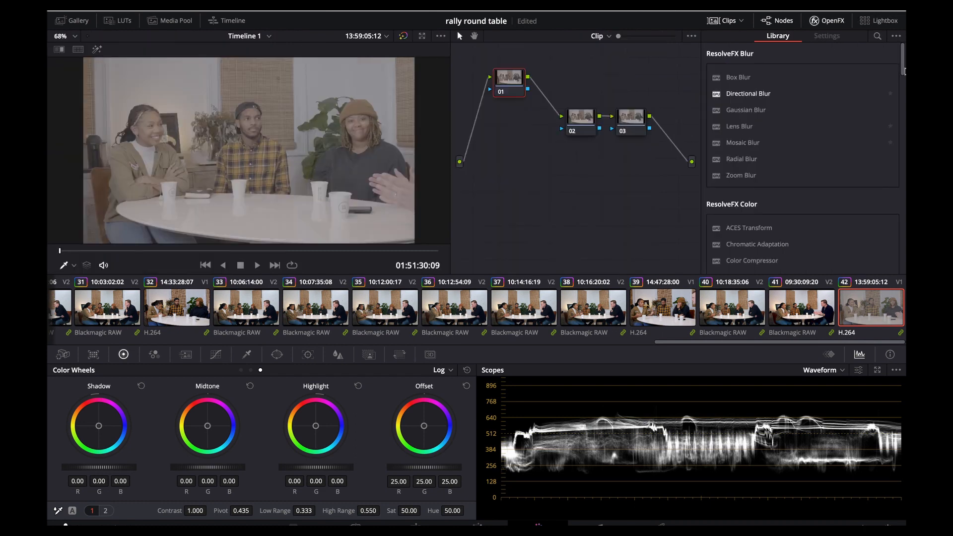
pyautogui.moveTo(903, 56); pyautogui.dragTo(749, 245)
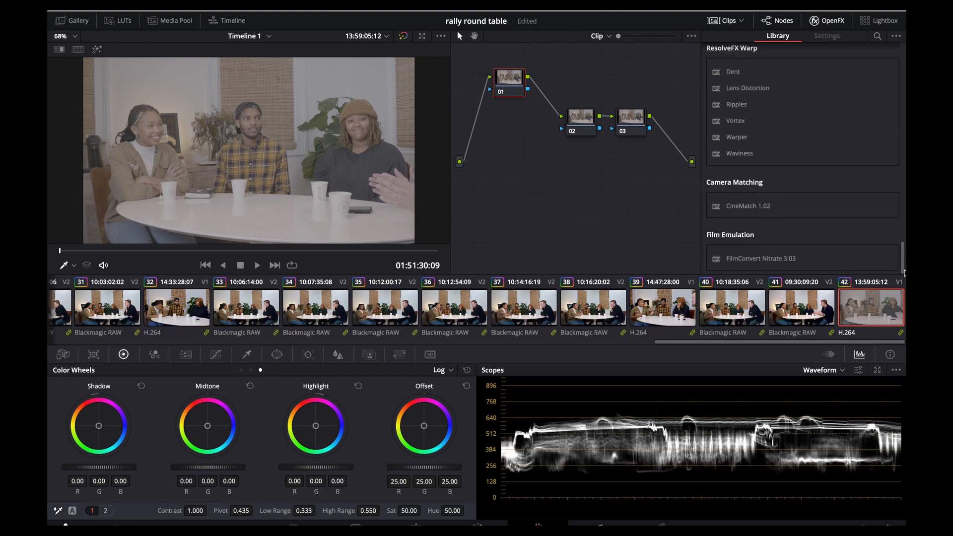
pyautogui.moveTo(758, 204); pyautogui.dragTo(502, 82)
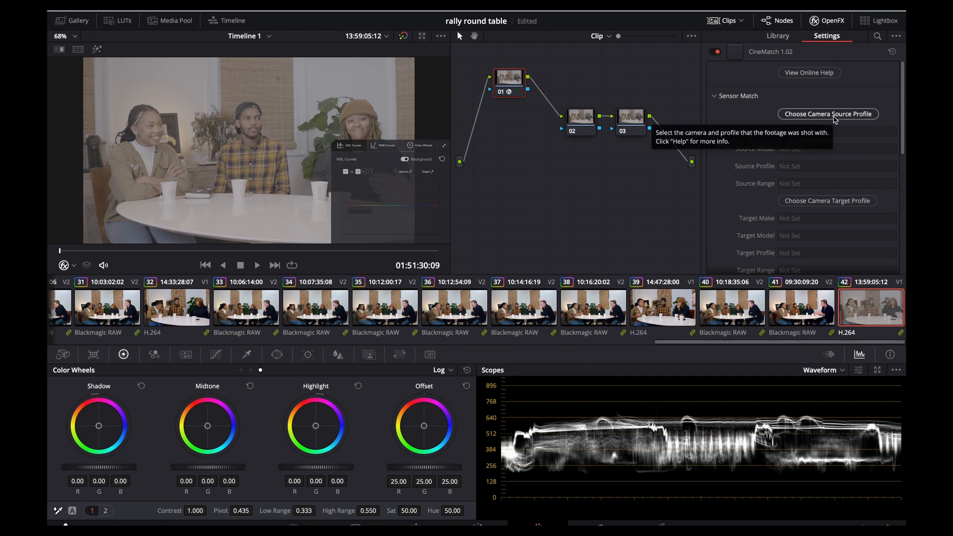
# - Set CineMatch's camera source profile to Panasonic GH5S, V-Log L, Limited range
pyautogui.click(836, 118)
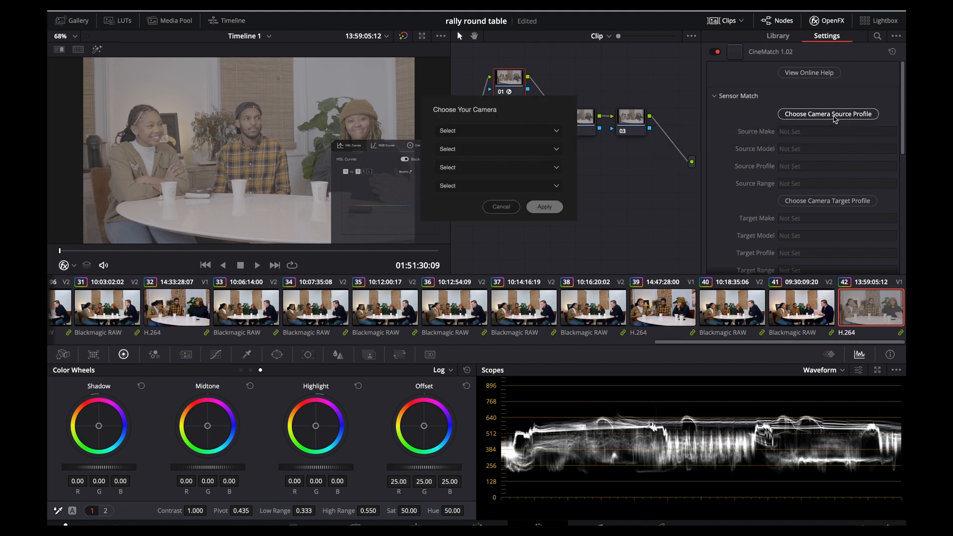
pyautogui.click(508, 130)
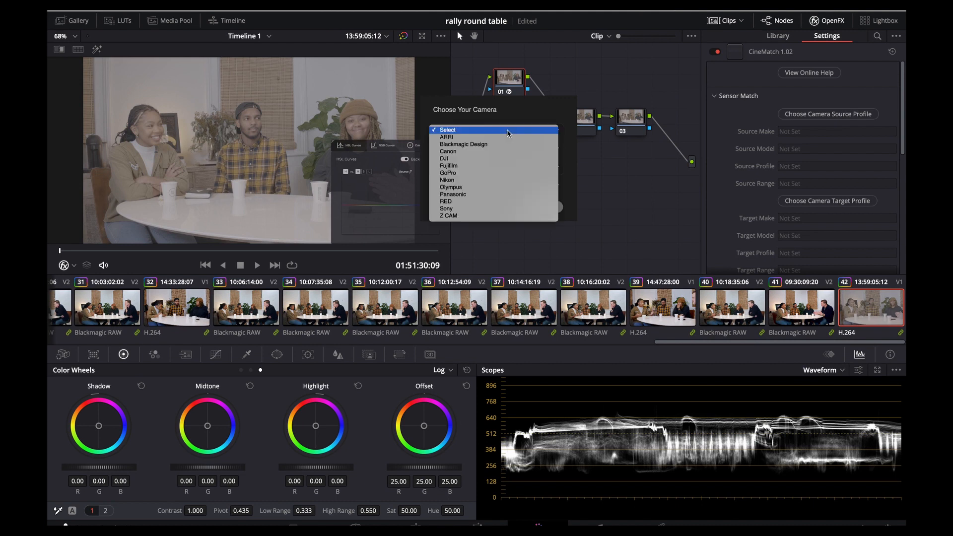
pyautogui.click(470, 195)
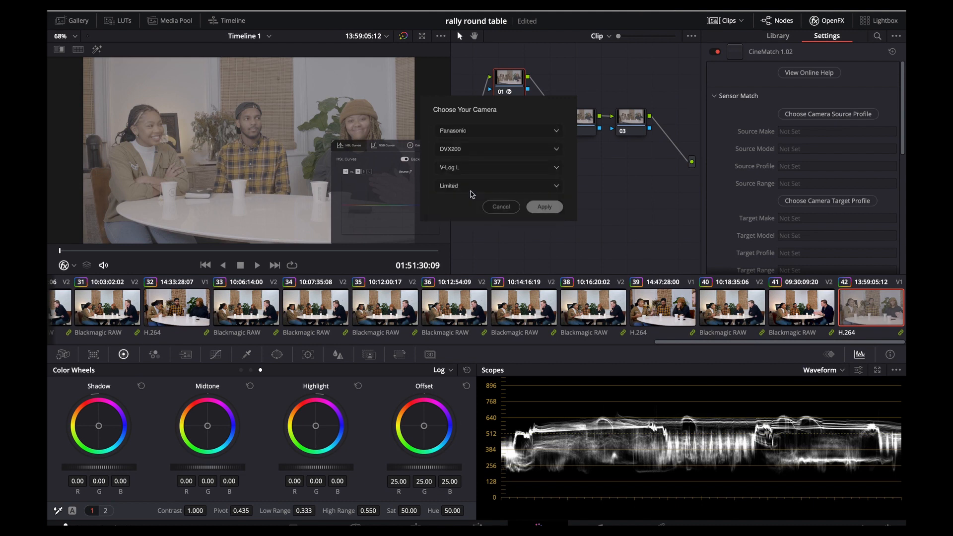
pyautogui.click(472, 149)
pyautogui.click(467, 176)
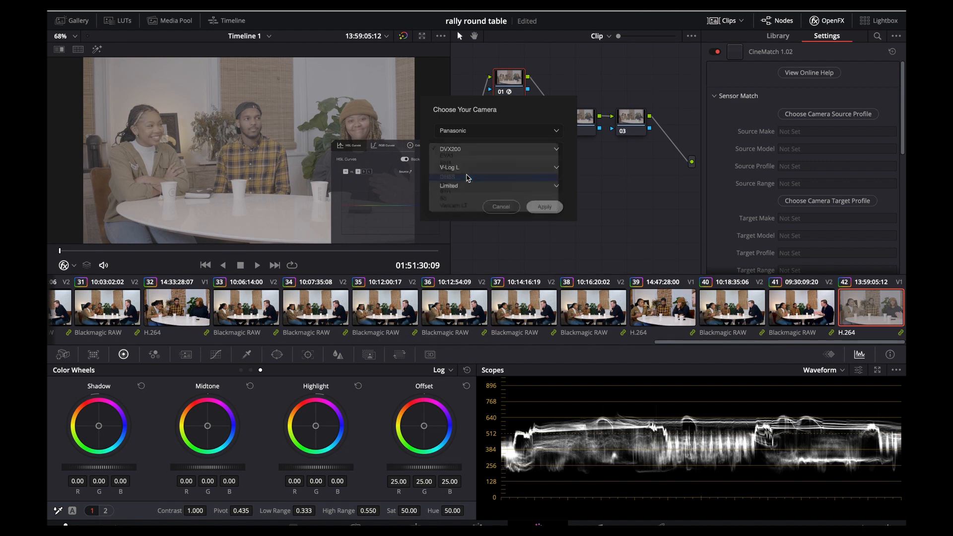
pyautogui.click(468, 168)
pyautogui.click(466, 175)
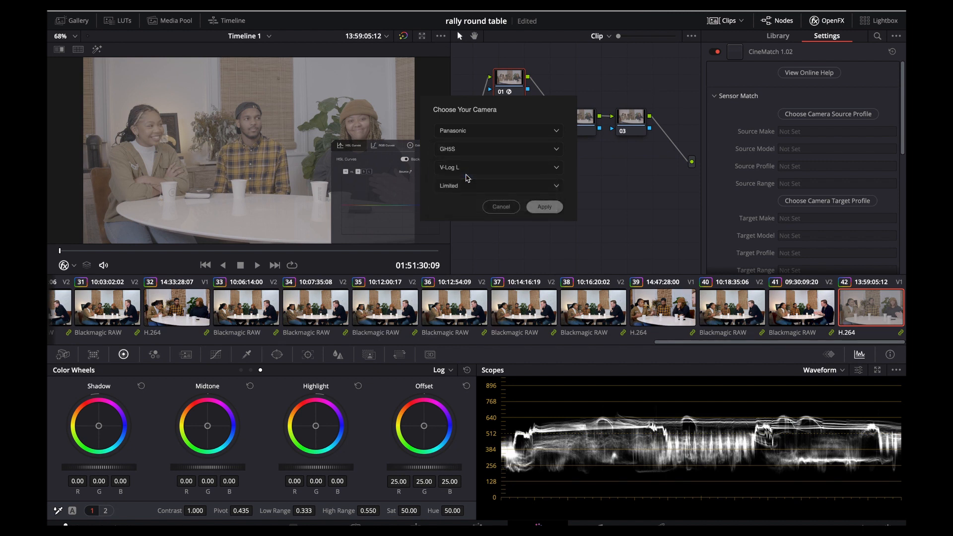
pyautogui.click(469, 170)
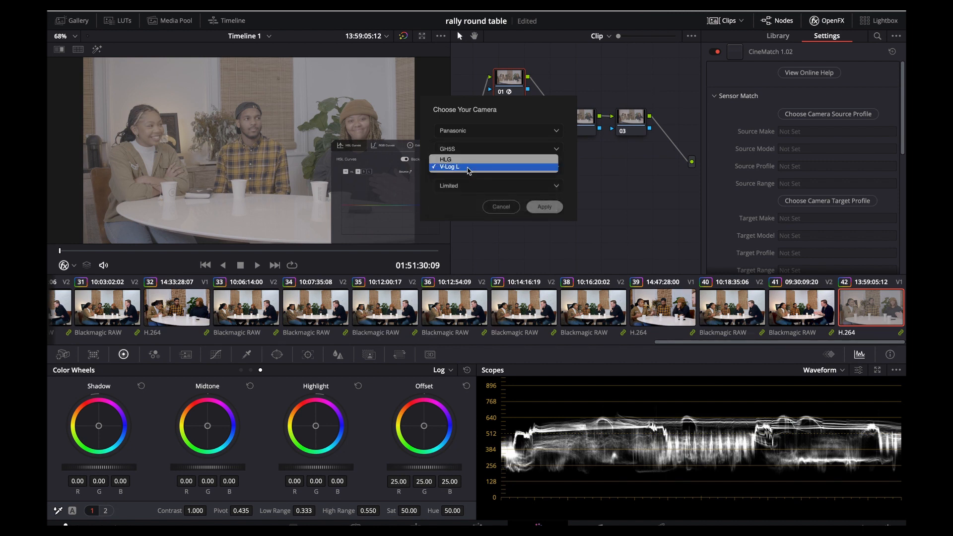
pyautogui.click(470, 170)
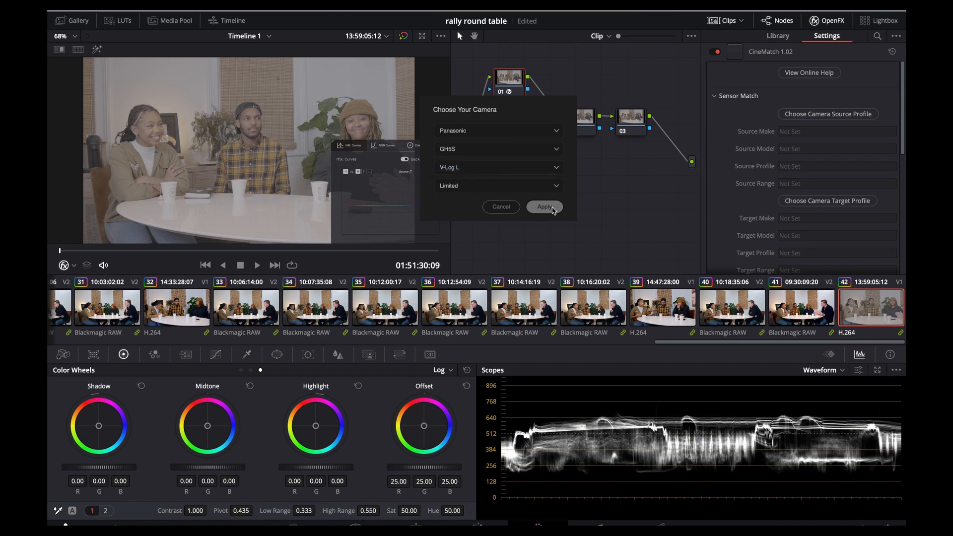
pyautogui.click(544, 207)
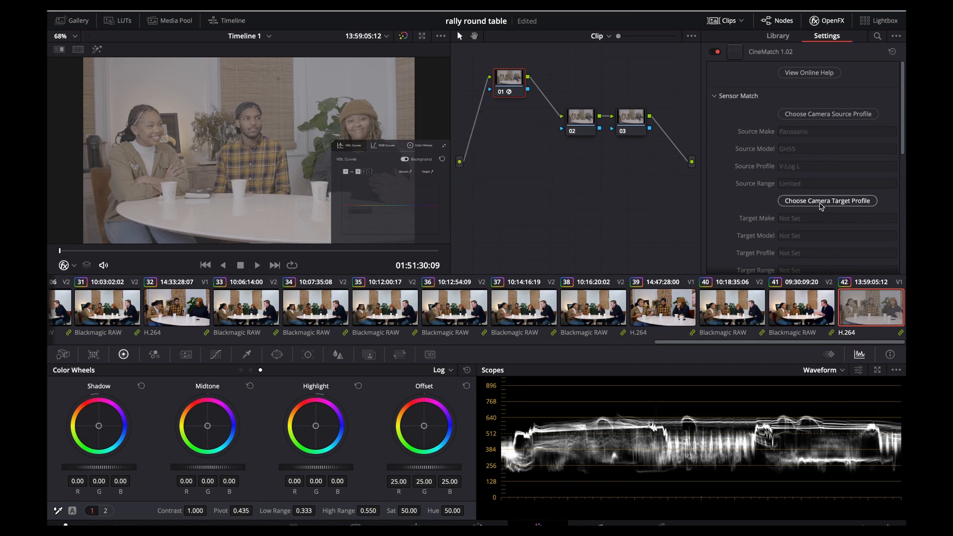
# - Set CineMatch's camera target profile to Blackmagic Design Pocket Cinema Camera 4K, Film Gen4, Full range
pyautogui.click(820, 206)
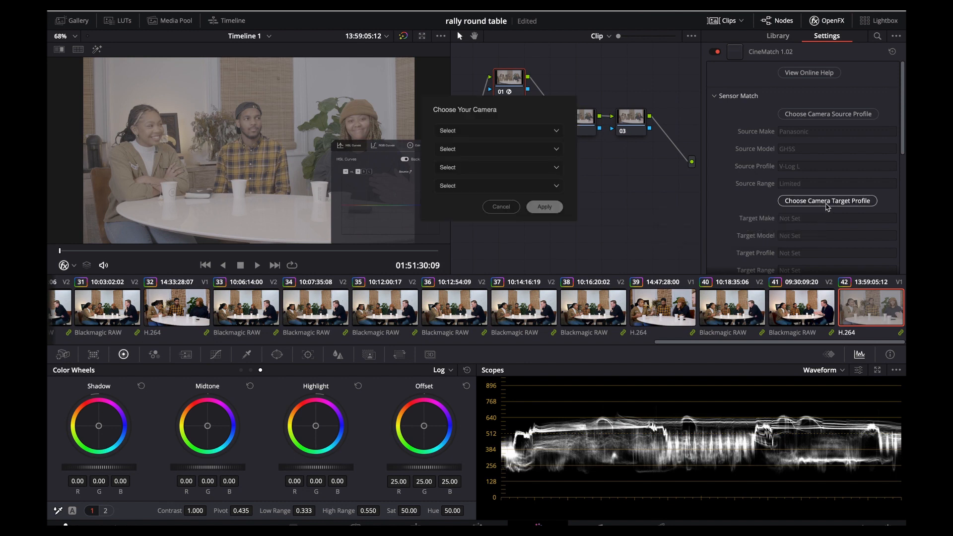
pyautogui.click(490, 130)
pyautogui.click(489, 144)
pyautogui.click(489, 151)
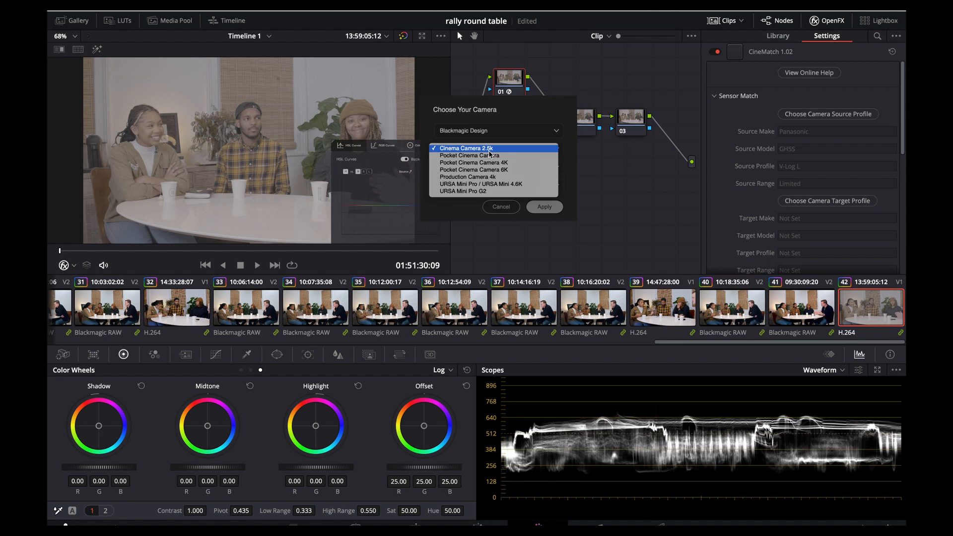
pyautogui.click(522, 164)
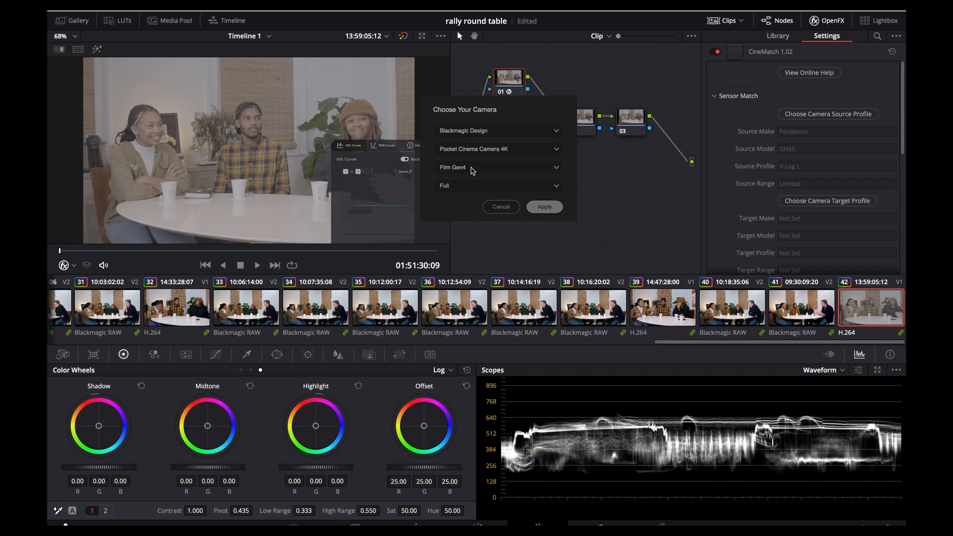
pyautogui.click(544, 207)
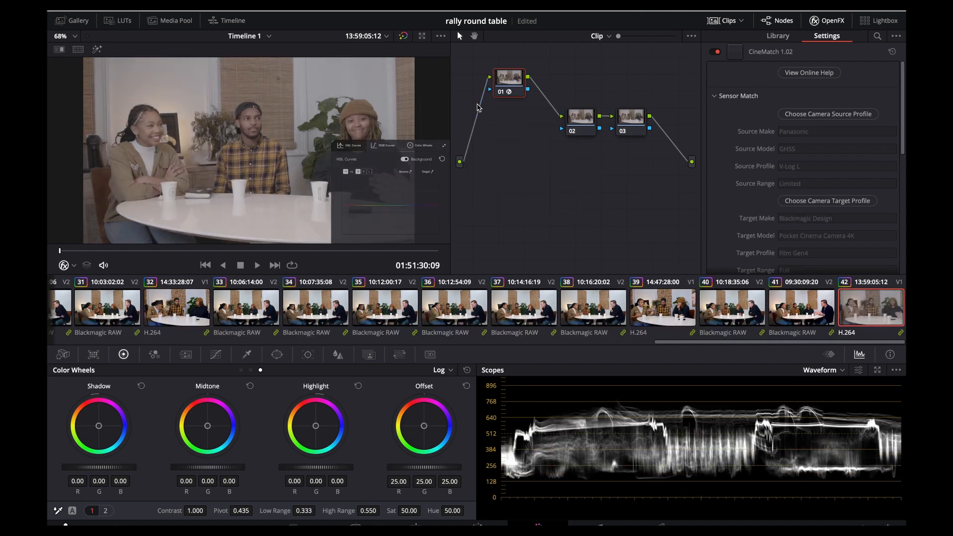
# - Collapse the CineMatch overlay in the viewer and check clip 41 against clip 42
pyautogui.click(446, 146)
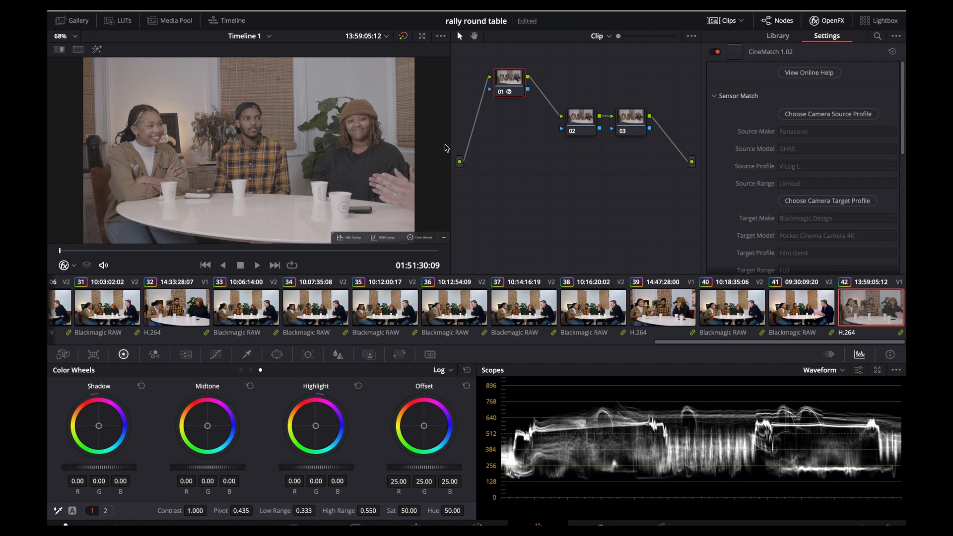
pyautogui.click(842, 308)
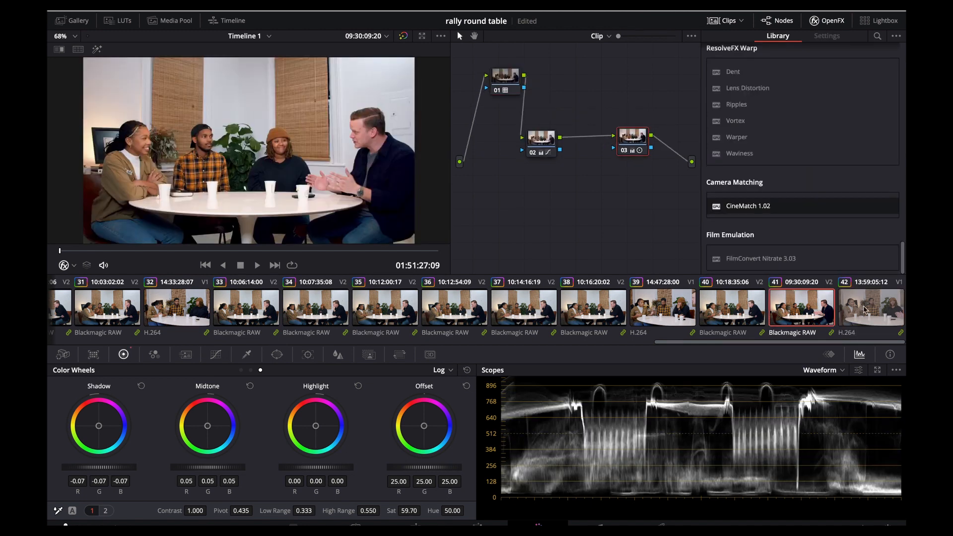
pyautogui.click(865, 310)
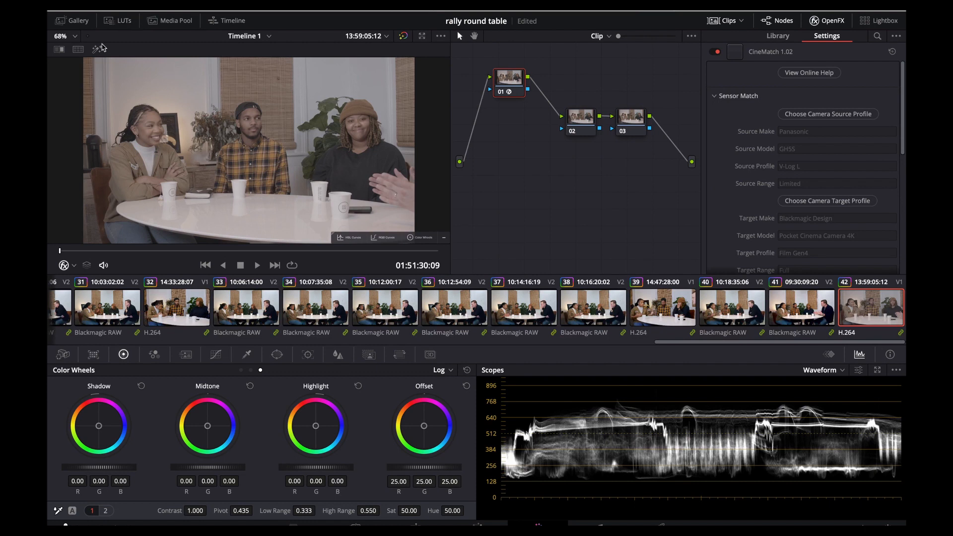
# - Try the BMPCC4k Buttery Rec709_V3 LUT on node 01, remove it, and apply it to node 02 instead
pyautogui.click(116, 22)
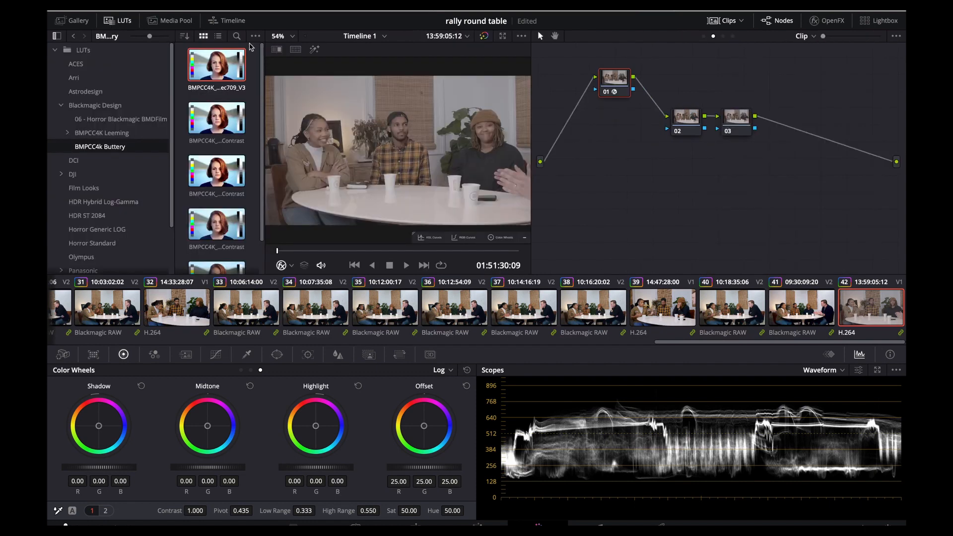
pyautogui.doubleClick(201, 65)
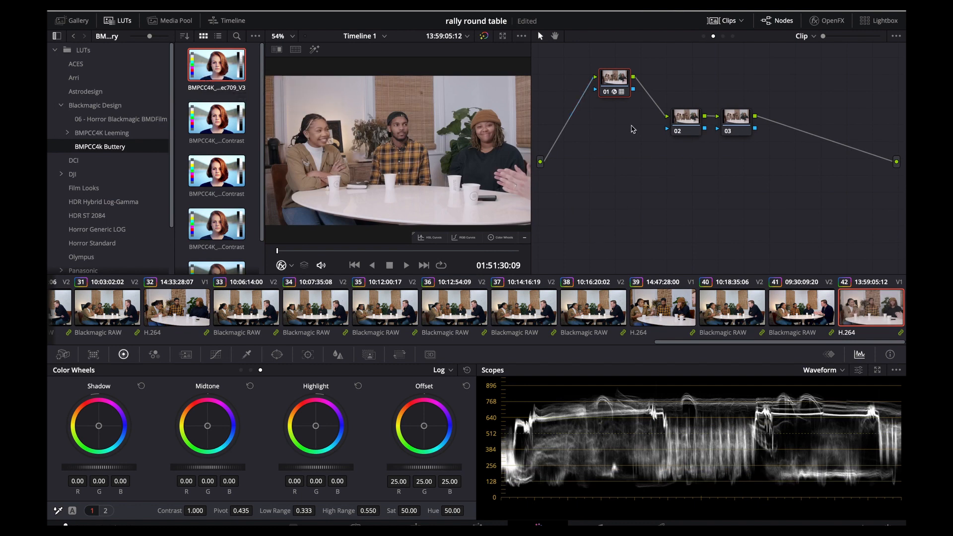
pyautogui.click(614, 92)
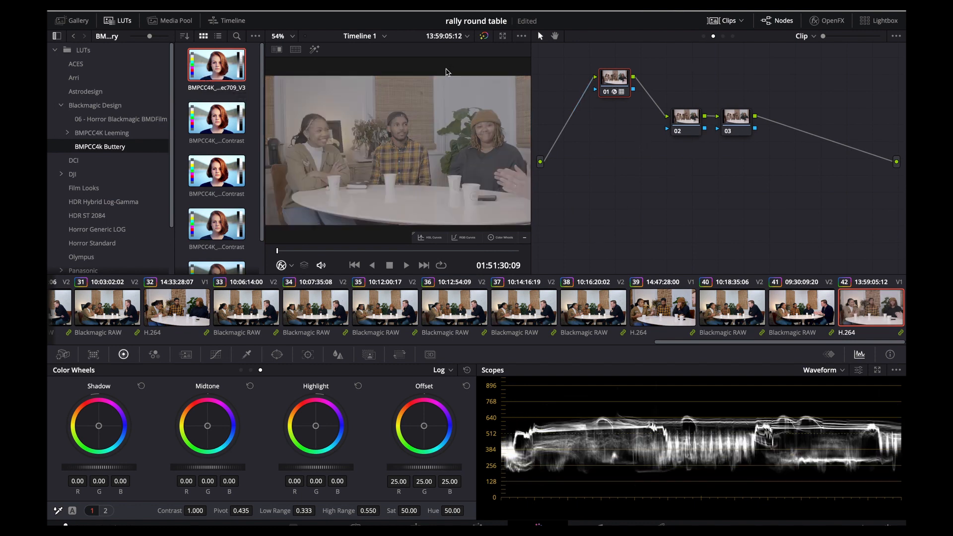
pyautogui.click(686, 117)
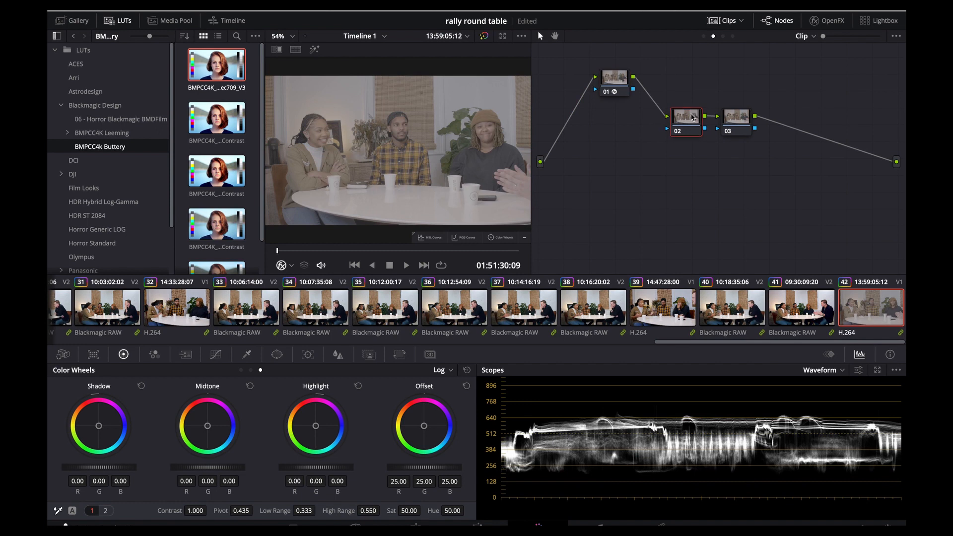
pyautogui.doubleClick(233, 66)
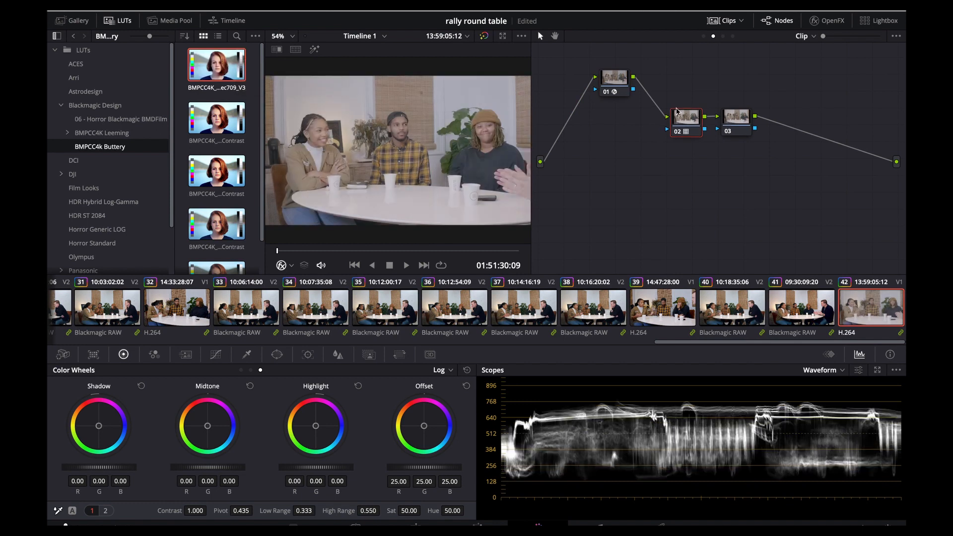
# - Rearrange the node graph by moving nodes 01 and 02 closer to the source and aligning node 03 level with node 02
pyautogui.moveTo(619, 86); pyautogui.dragTo(600, 84)
pyautogui.moveTo(686, 118); pyautogui.dragTo(644, 119)
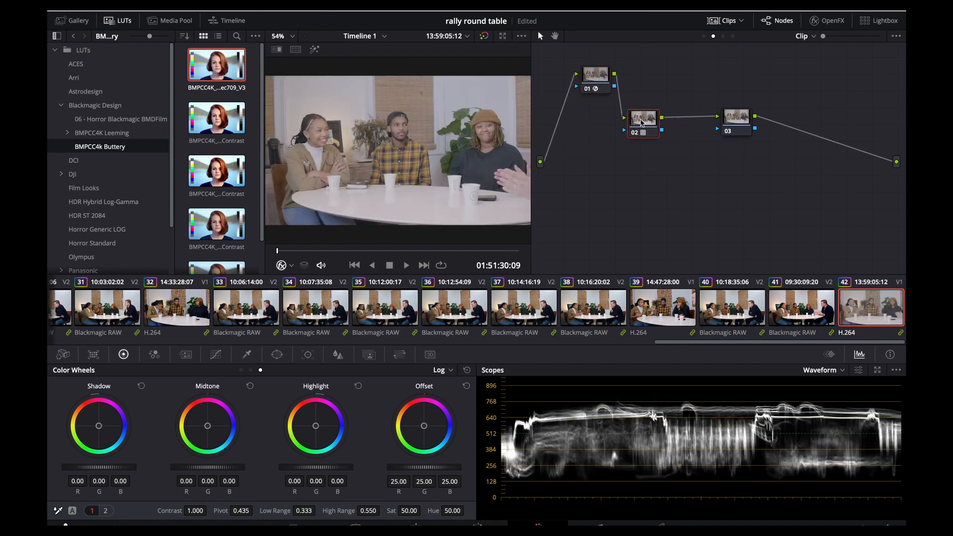
pyautogui.moveTo(728, 124); pyautogui.dragTo(721, 125)
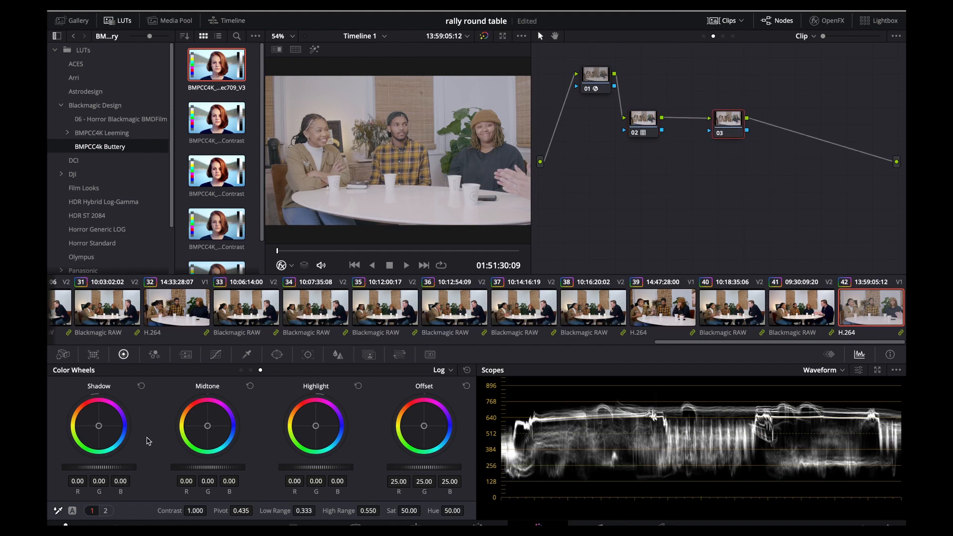
# - On node 03, set the primary wheels' Lift to -0.07, saturation to 60.20 and contrast to 1.156
pyautogui.click(241, 370)
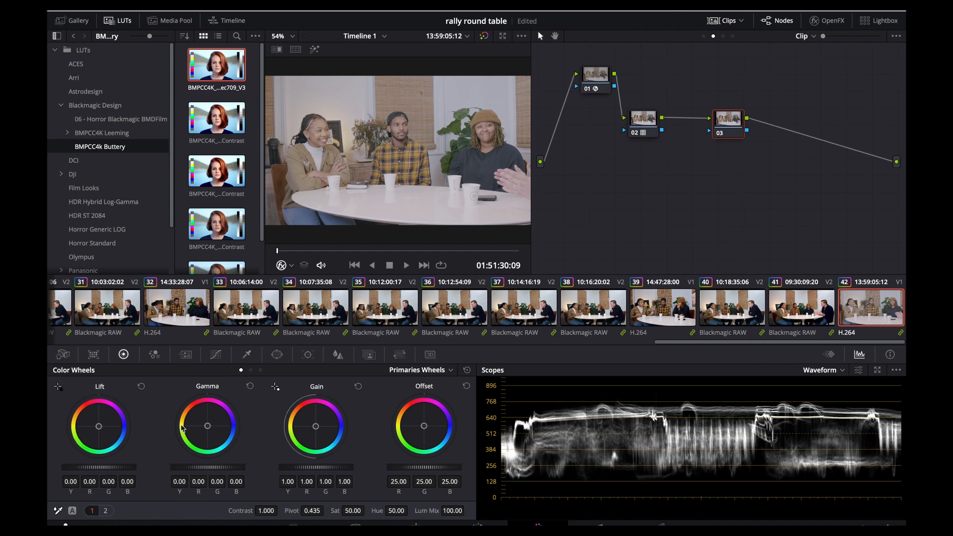
pyautogui.moveTo(103, 469); pyautogui.dragTo(92, 469)
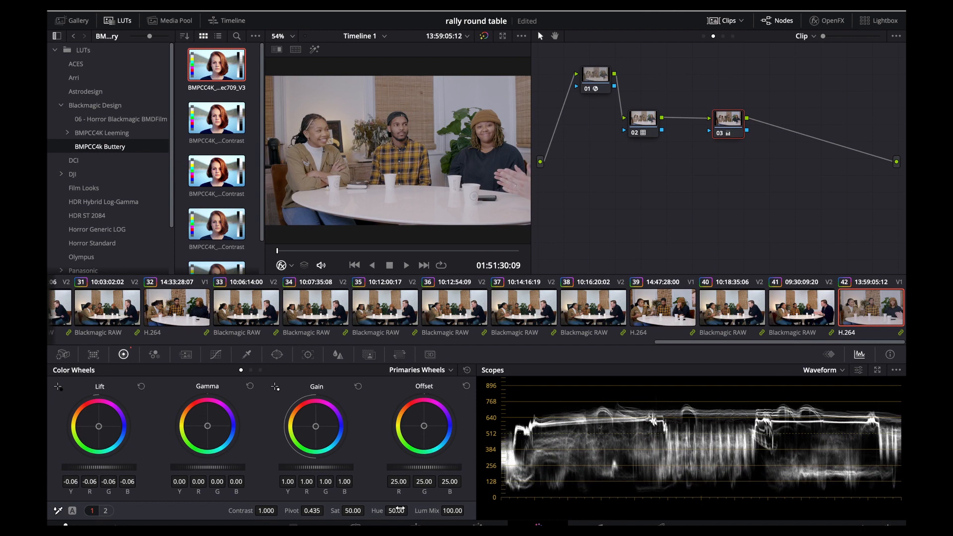
pyautogui.moveTo(364, 515); pyautogui.dragTo(367, 512)
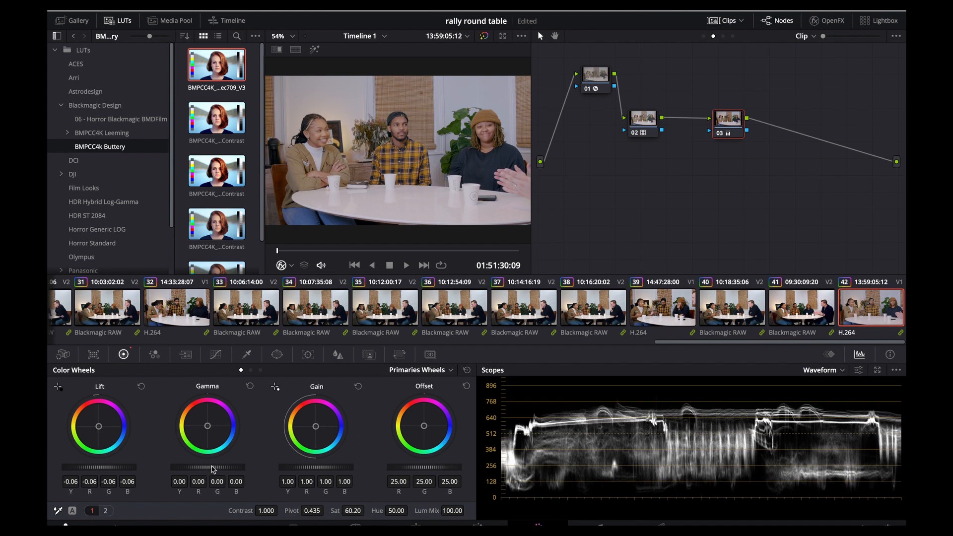
pyautogui.moveTo(123, 467); pyautogui.dragTo(119, 467)
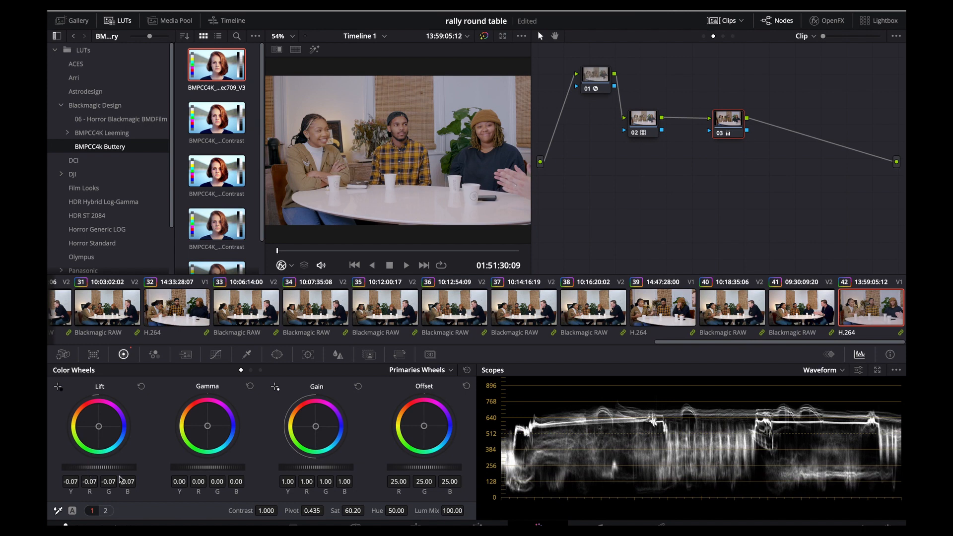
pyautogui.moveTo(266, 511); pyautogui.dragTo(275, 510)
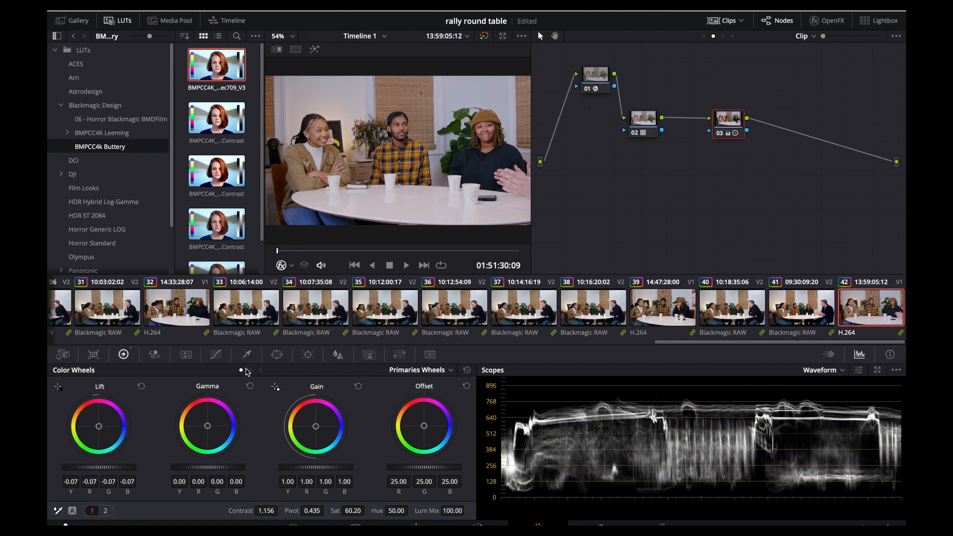
# - Set node 03's Log wheels to -0.03 for Shadow and -0.11 for Midtone
pyautogui.click(261, 370)
pyautogui.moveTo(120, 472); pyautogui.dragTo(112, 472)
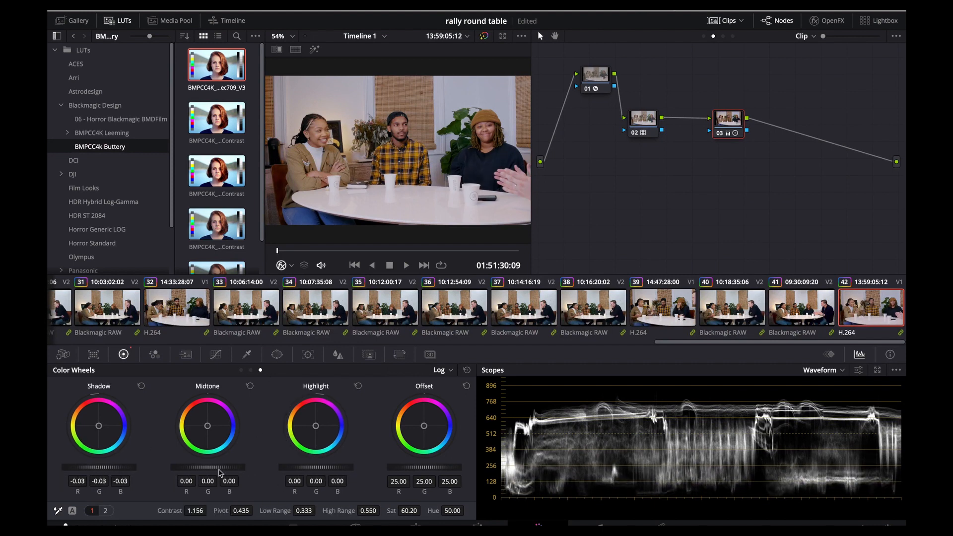
pyautogui.moveTo(221, 472); pyautogui.dragTo(195, 472)
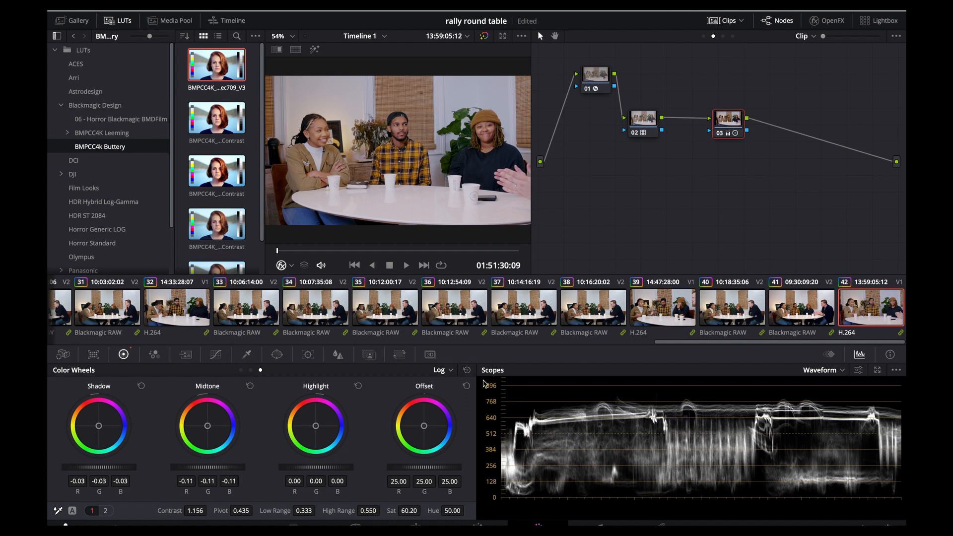
# - Compare the graded clip 42 with the preceding clip 41 by switching back and forth between them
pyautogui.press('Up')
pyautogui.press('Down')
pyautogui.press('Up')
pyautogui.press('Down')
# - Raise node 03's contrast to 1.224 and its saturation to 66.20 in the primary wheels
pyautogui.click(241, 370)
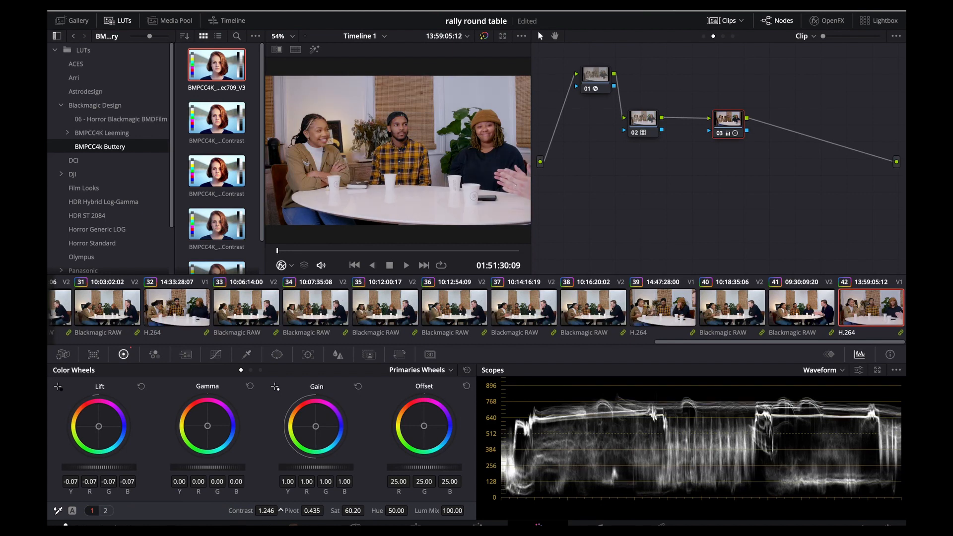
pyautogui.moveTo(266, 510); pyautogui.dragTo(255, 511)
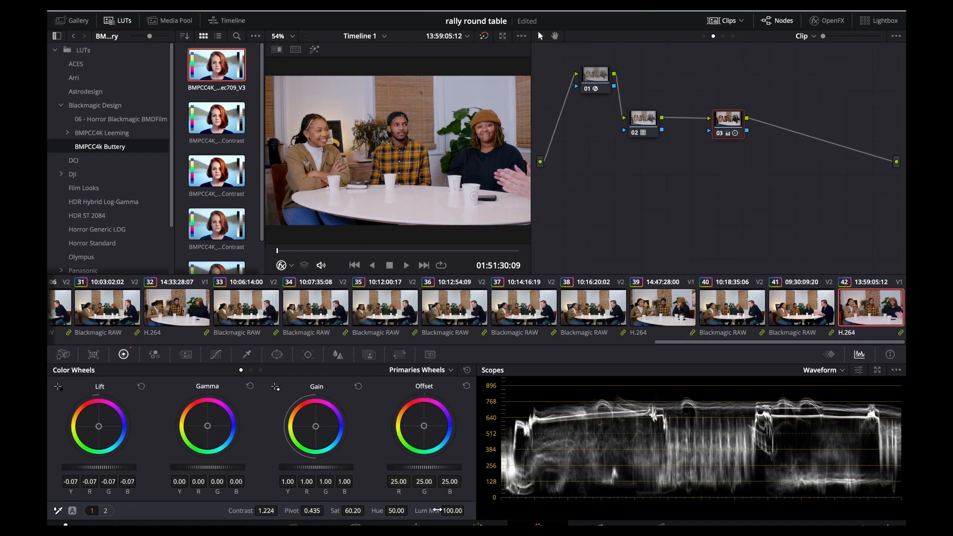
pyautogui.moveTo(353, 510)
pyautogui.mouseDown()
pyautogui.moveTo(367, 510)
pyautogui.moveTo(348, 510)
pyautogui.mouseUp()
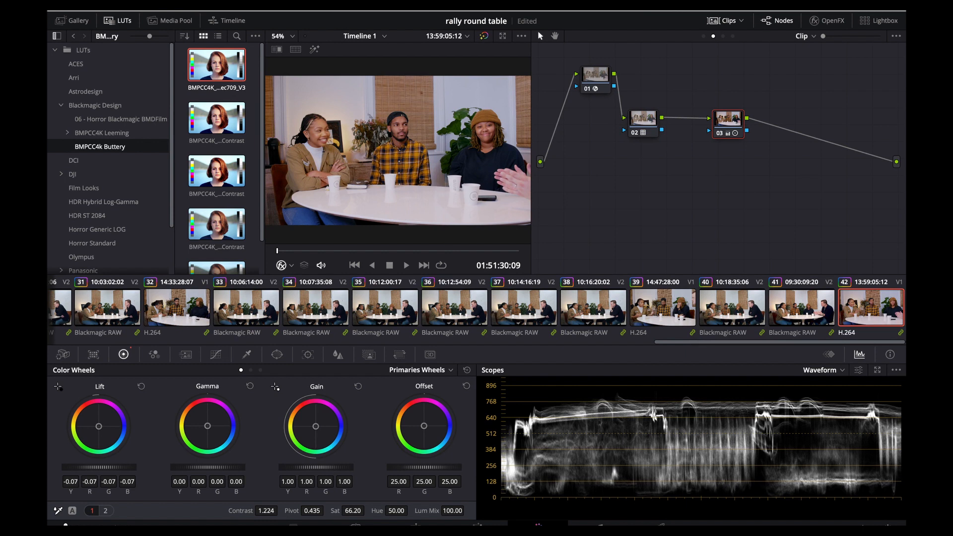
# - Compare clip 42 with clip 41, and set Temp to 90.0 and Tint to -4.00 on clip 42's node 03
pyautogui.press('Up')
pyautogui.press('Down')
pyautogui.press('Up')
pyautogui.press('Down')
pyautogui.press('Up')
pyautogui.press('Down')
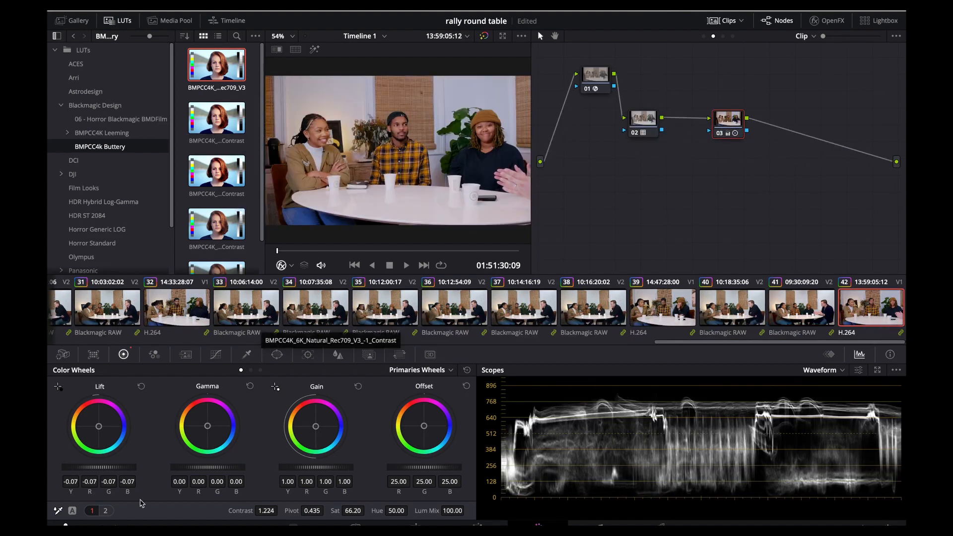
pyautogui.click(105, 511)
pyautogui.moveTo(185, 511); pyautogui.dragTo(228, 510)
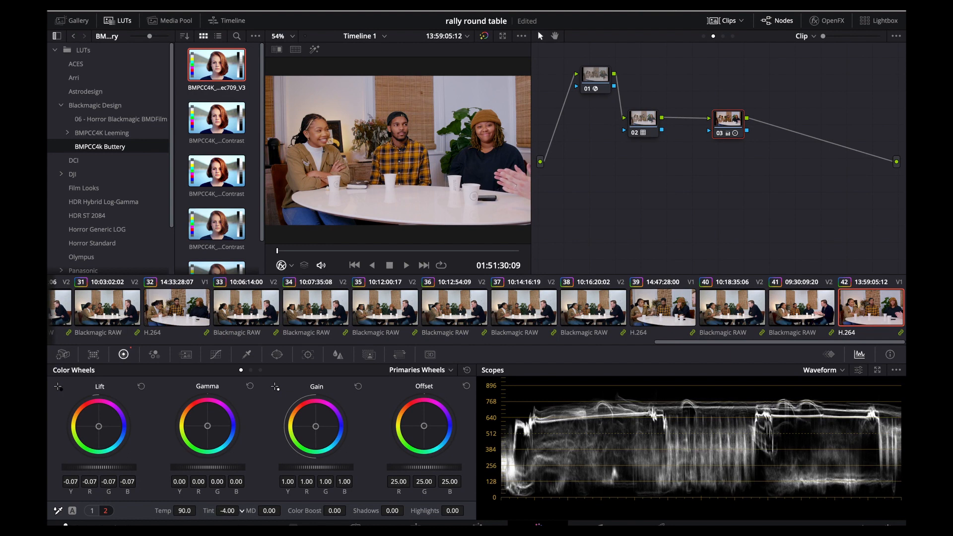
# - Examine how the color temperature, skin tones and contrast of clip 42 match clip 41 by switching repeatedly between them
pyautogui.press('Up')
pyautogui.press('Down')
pyautogui.press('Up')
pyautogui.press('Down')
pyautogui.press('Up')
pyautogui.press('Down')
pyautogui.press('Up')
pyautogui.press('Down')
pyautogui.press('Up')
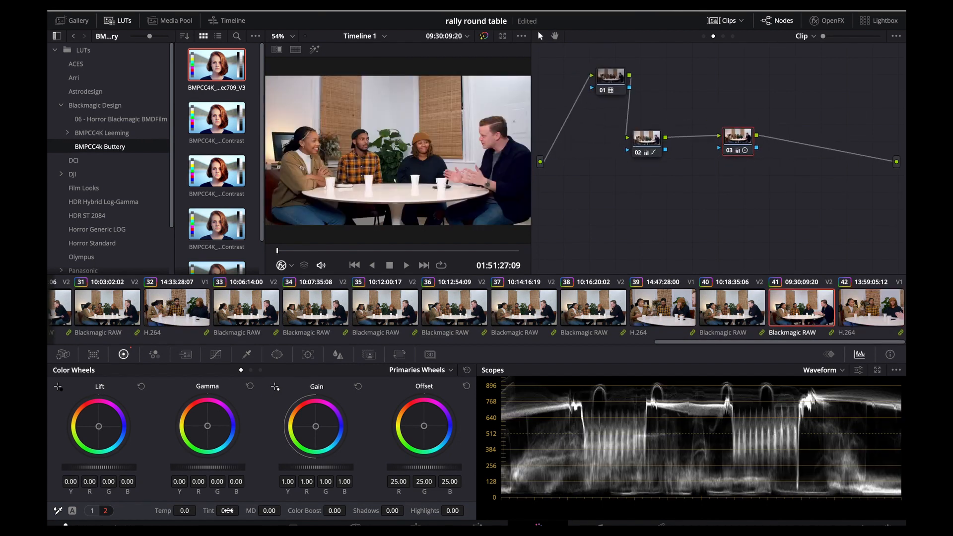
pyautogui.press('Down')
pyautogui.press('Up')
pyautogui.press('Down')
pyautogui.press('Up')
pyautogui.press('Down')
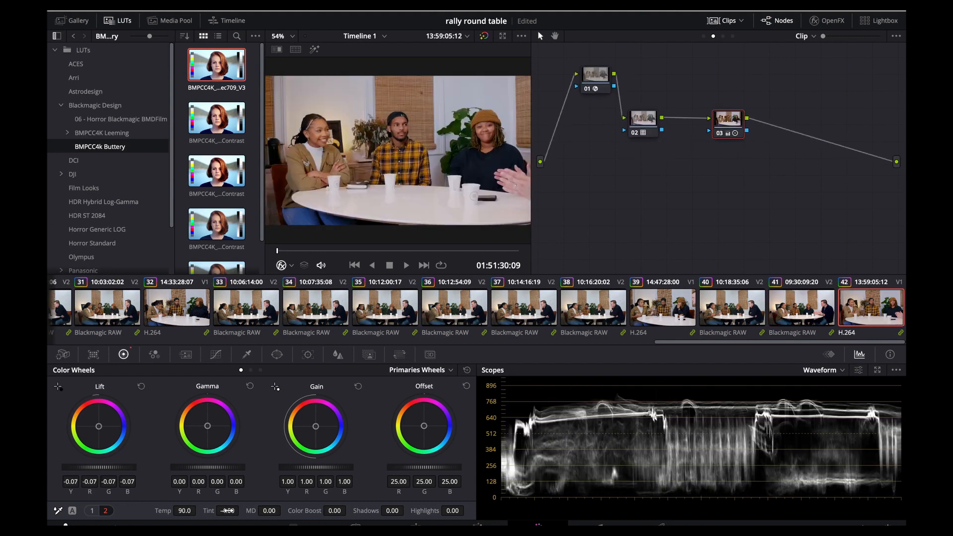
pyautogui.press('Up')
pyautogui.press('Down')
pyautogui.press('Up')
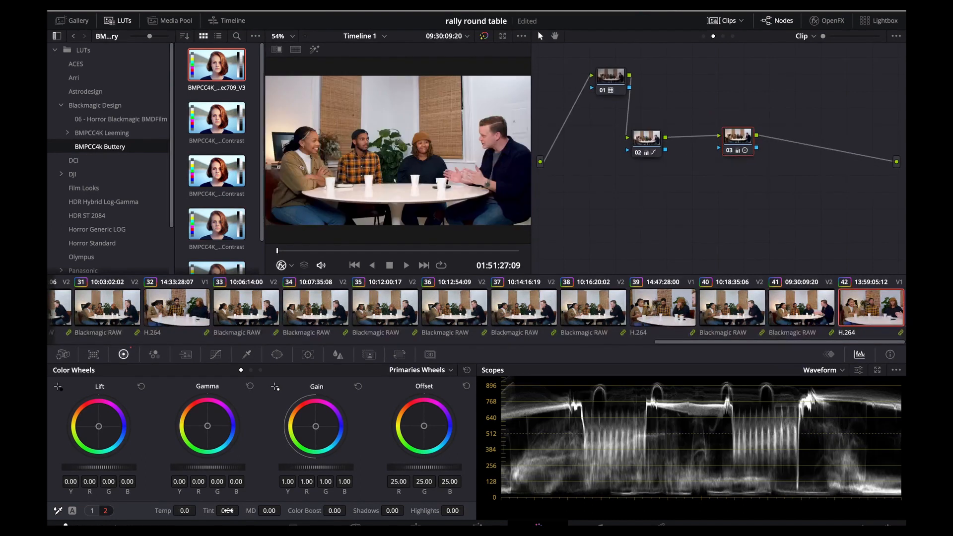
pyautogui.press('Down')
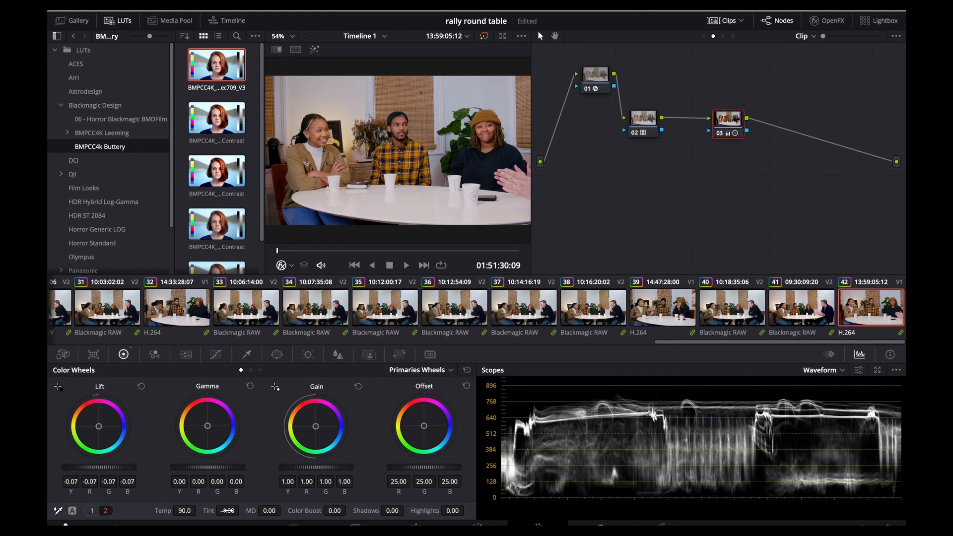
pyautogui.press('Up')
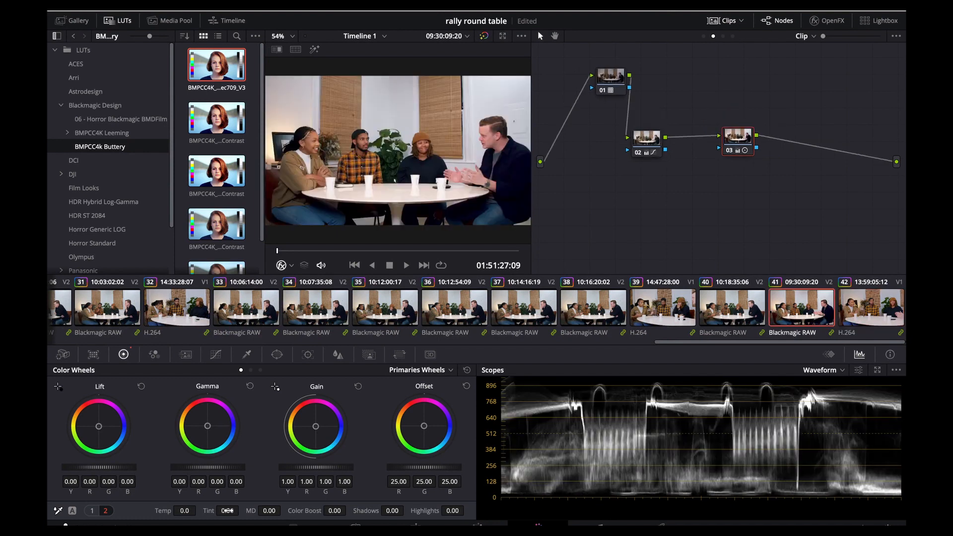
pyautogui.press('Down')
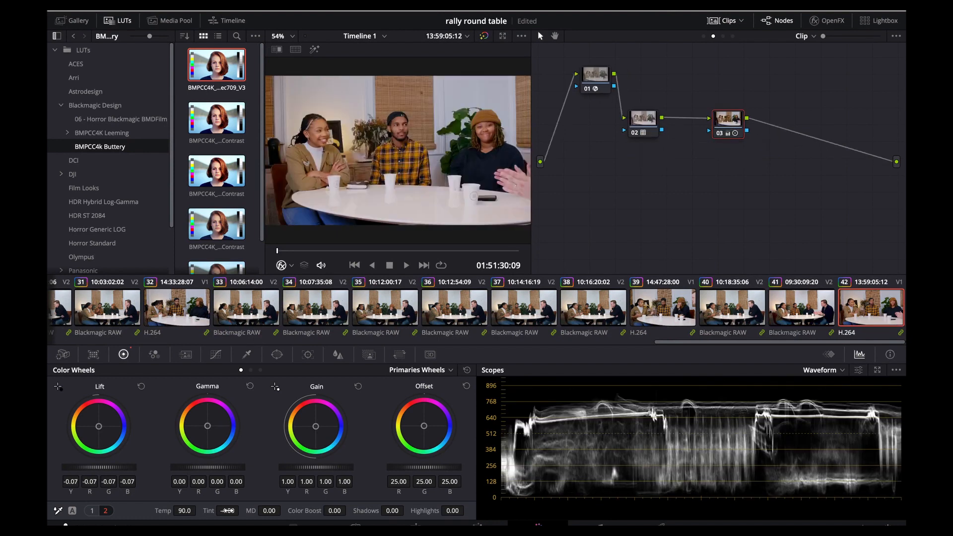
pyautogui.press('Up')
pyautogui.press('Down')
pyautogui.press('Up')
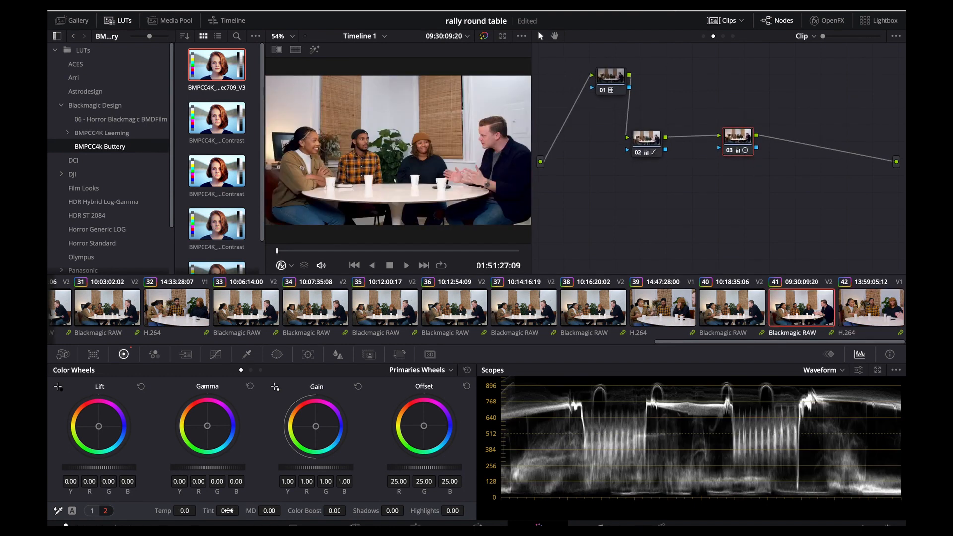
pyautogui.press('Down')
pyautogui.press('Up')
pyautogui.press('Down')
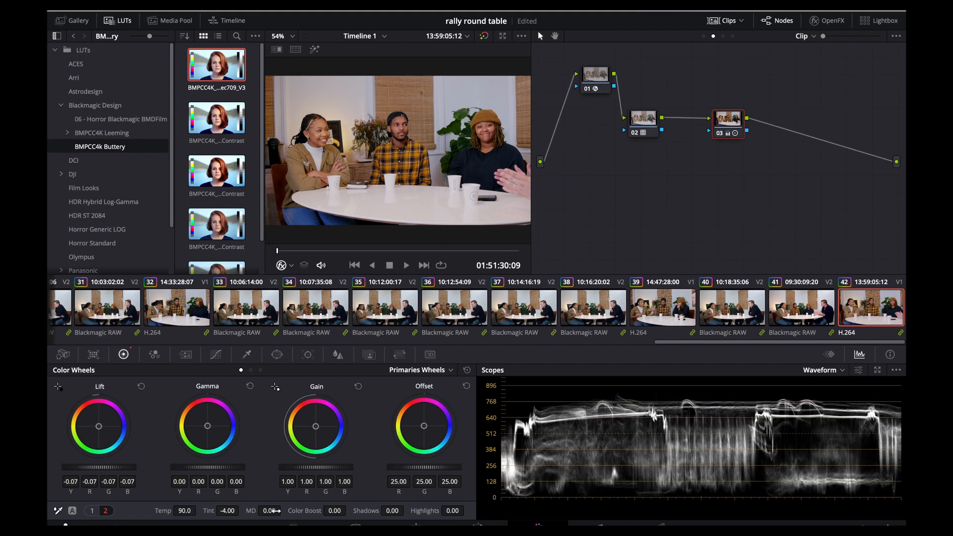
# - Set Midtone Detail to -23.50 on clip 42's node 03 and check the softened image against clip 41
pyautogui.moveTo(269, 510); pyautogui.dragTo(255, 510)
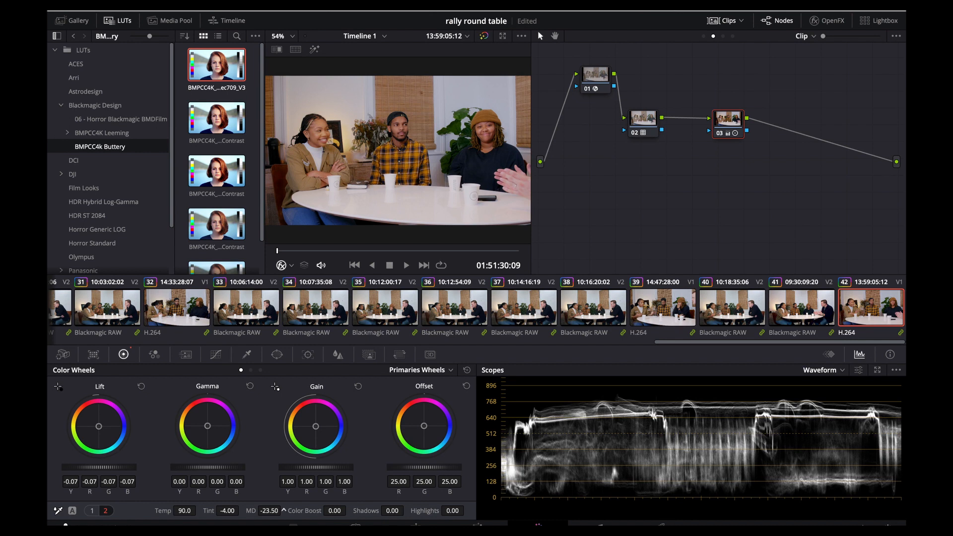
pyautogui.press('Up')
pyautogui.press('Down')
pyautogui.press('Up')
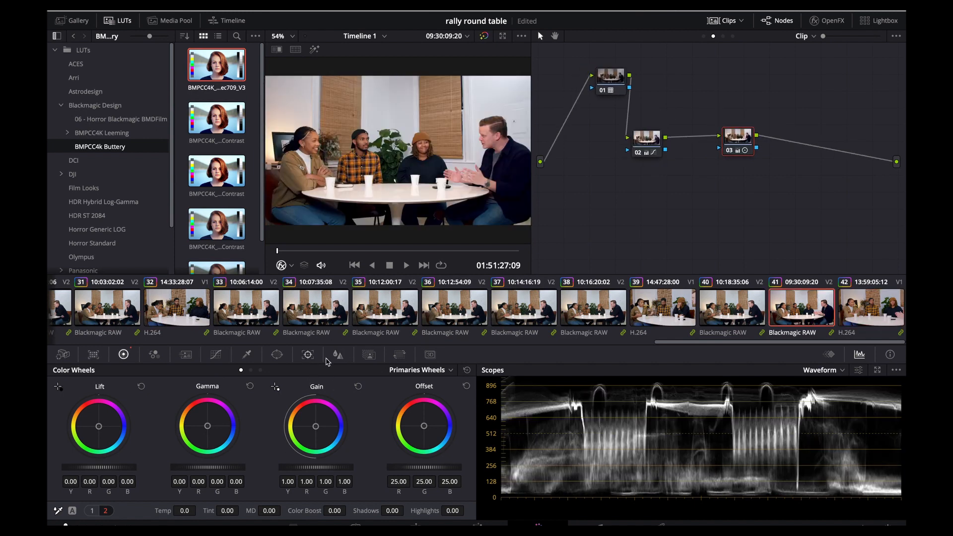
# - Sharpen clip 41's node 03 by setting the linked blur Radius to 0.48, and compare its sharpness with clip 42
pyautogui.click(339, 355)
pyautogui.moveTo(144, 434); pyautogui.dragTo(147, 438)
pyautogui.press('Down')
pyautogui.press('Up')
pyautogui.press('Down')
pyautogui.press('Up')
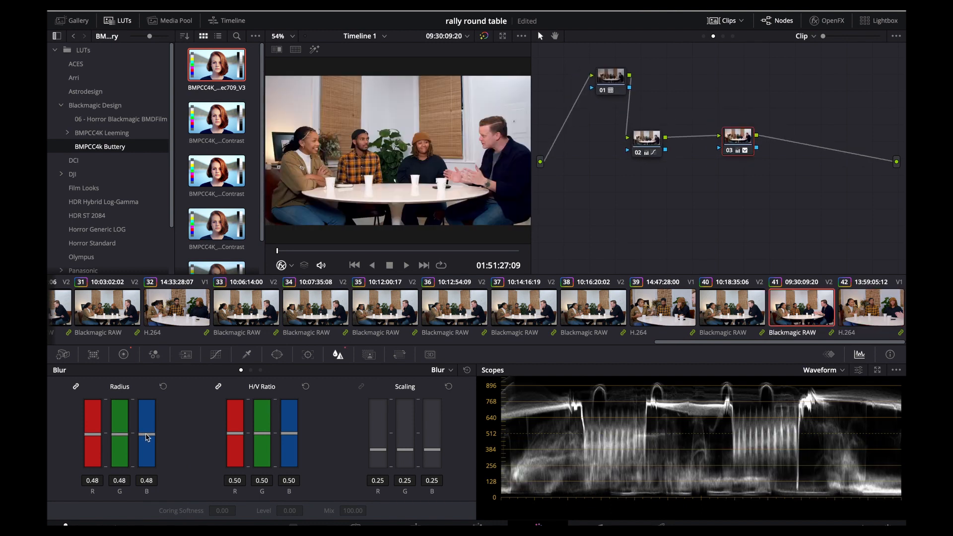
pyautogui.press('Down')
pyautogui.press('Up')
pyautogui.press('Down')
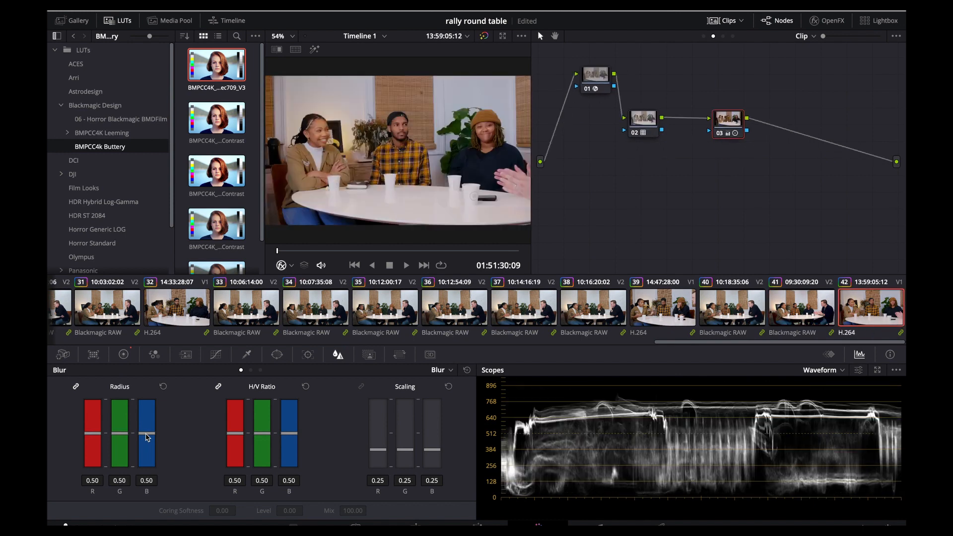
pyautogui.press('Up')
pyautogui.press('Down')
pyautogui.press('Up')
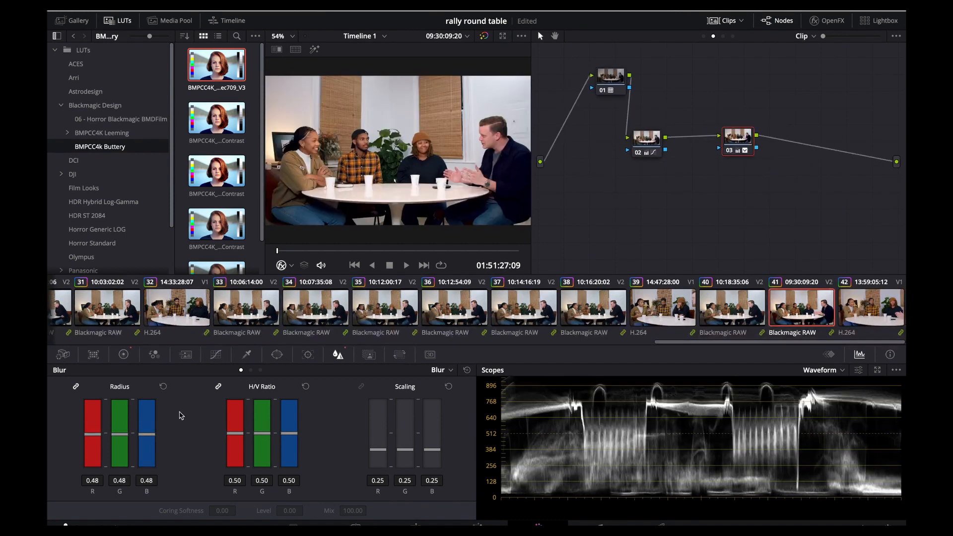